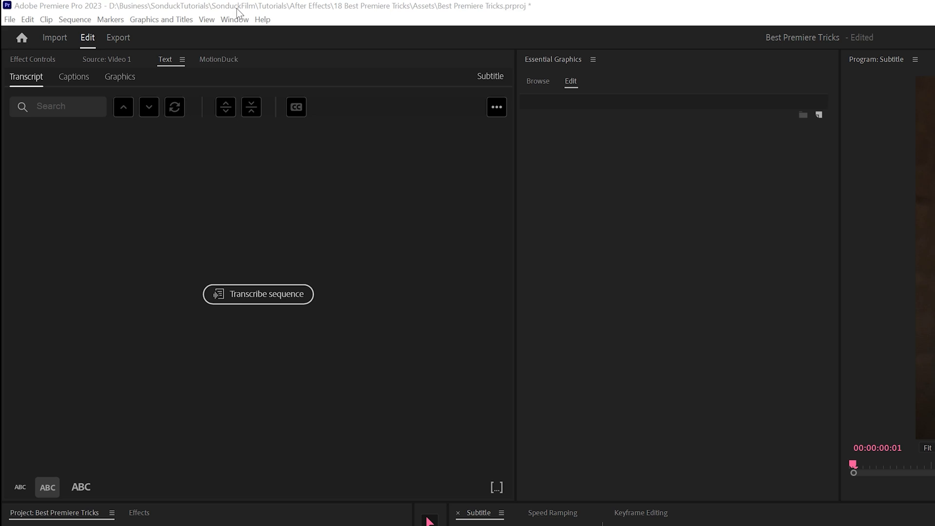
# Transcribe the Subtitle sequence from the Text panel's Transcript tab
pyautogui.click(234, 19)
pyautogui.click(250, 481)
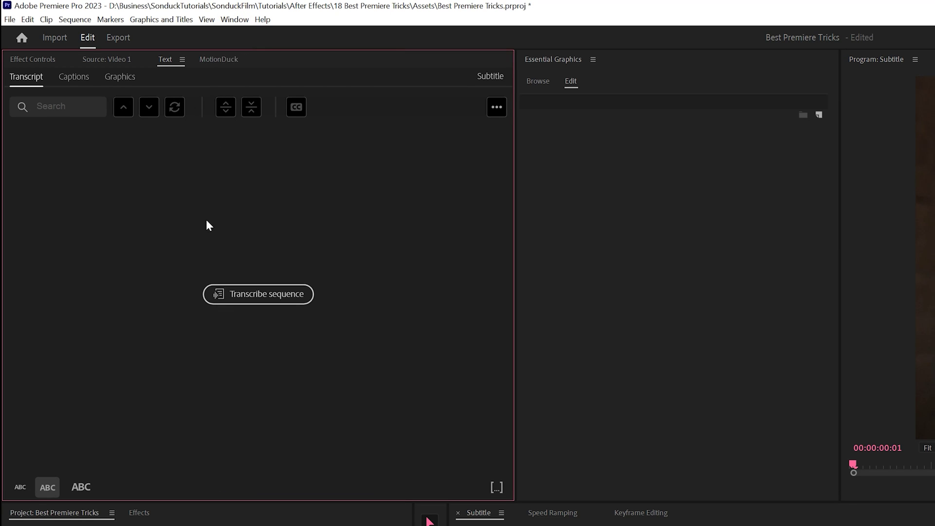
pyautogui.click(74, 78)
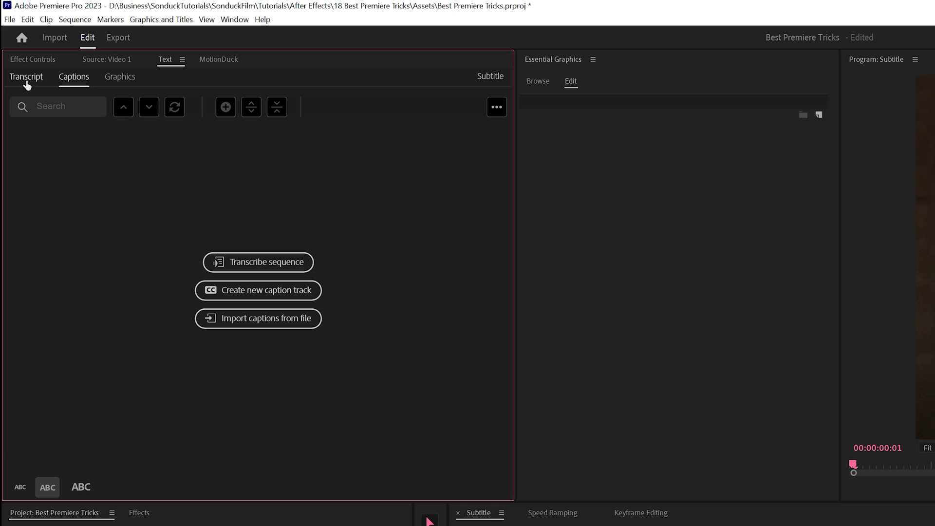
pyautogui.click(26, 82)
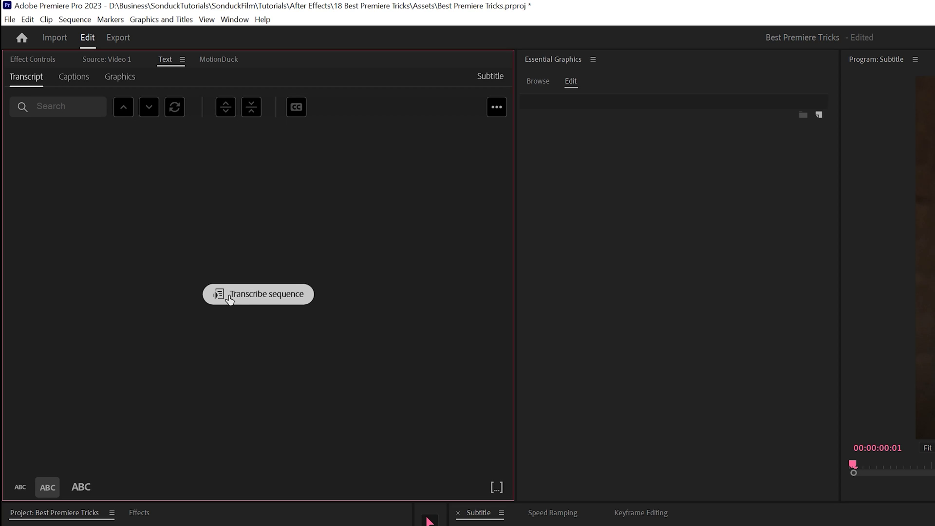
pyautogui.click(271, 298)
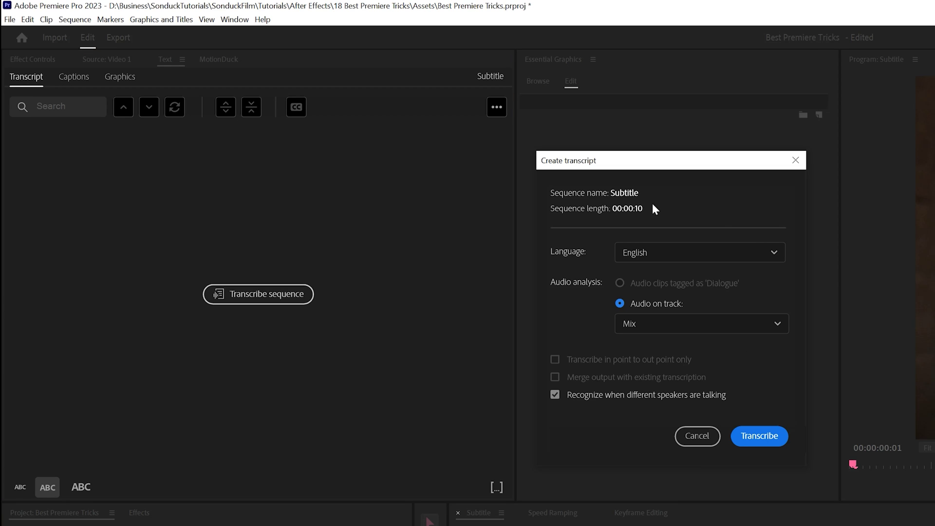
pyautogui.click(760, 439)
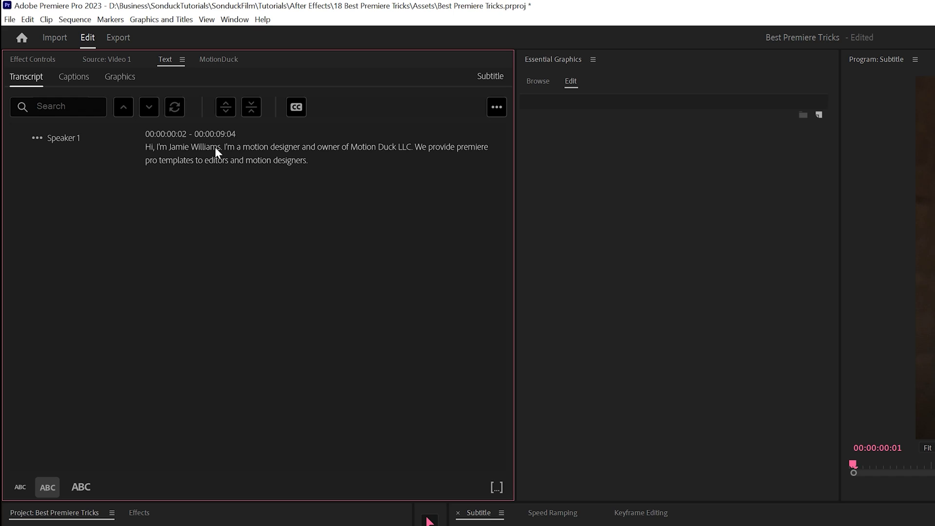
# Correct 'Motion Duck' to 'MotionDuck' in the transcript text
pyautogui.doubleClick(214, 147)
pyautogui.click(422, 158)
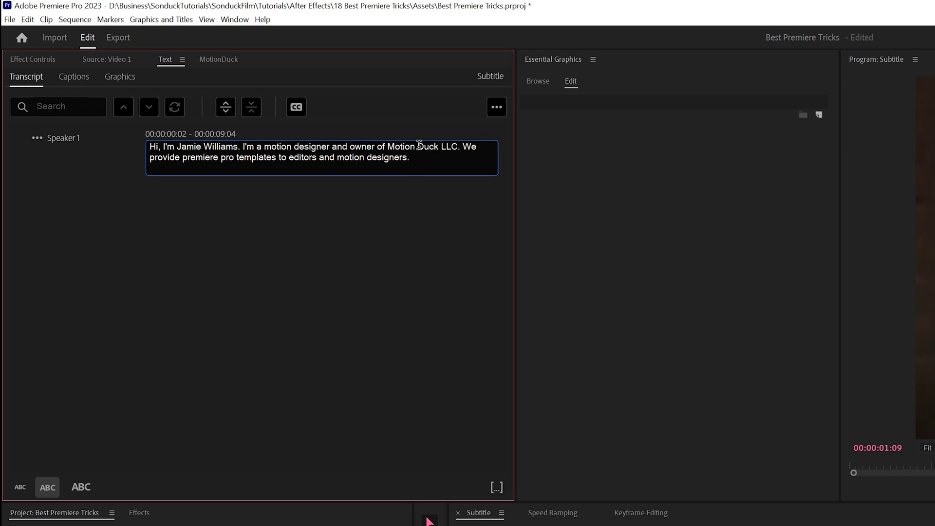
pyautogui.click(418, 146)
pyautogui.press('BackSpace')
pyautogui.click(263, 181)
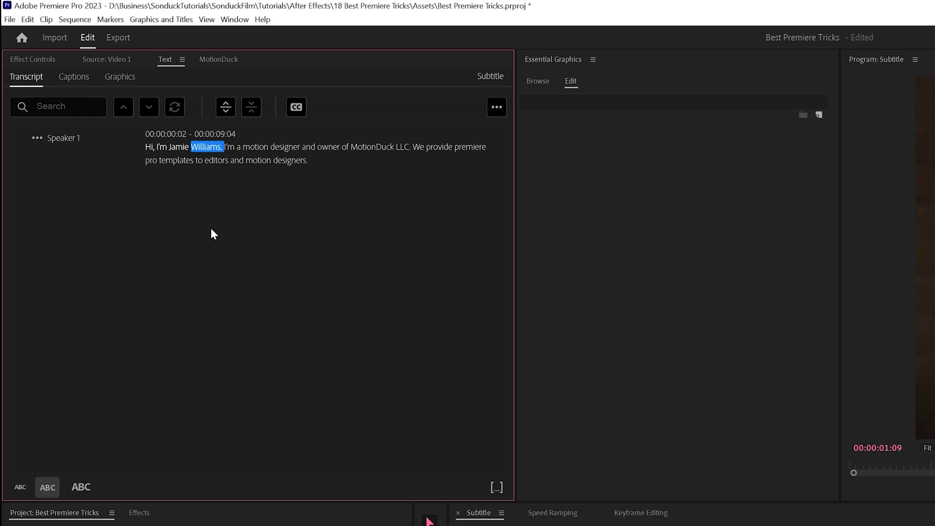
# Create single-line captions from the transcript with 57-character maximum and 2.4 s minimum duration
pyautogui.click(296, 108)
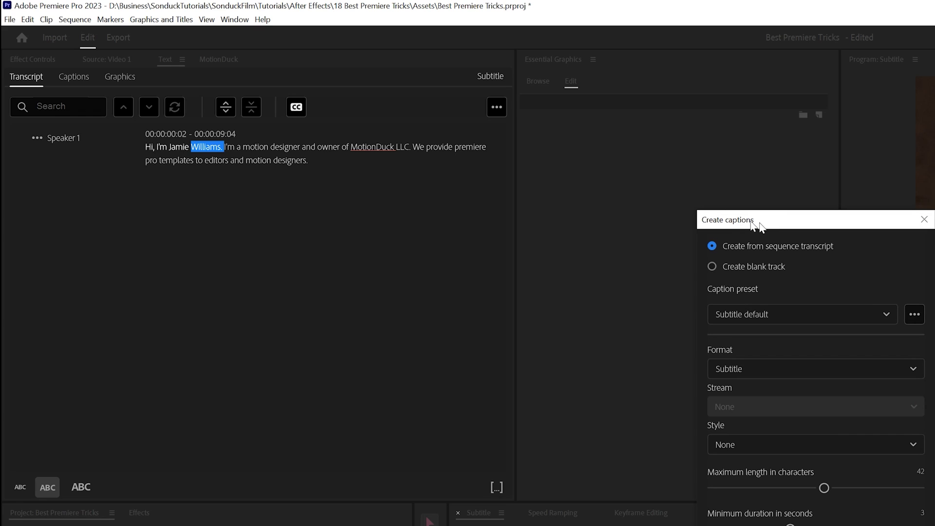
pyautogui.moveTo(747, 219); pyautogui.dragTo(430, 146)
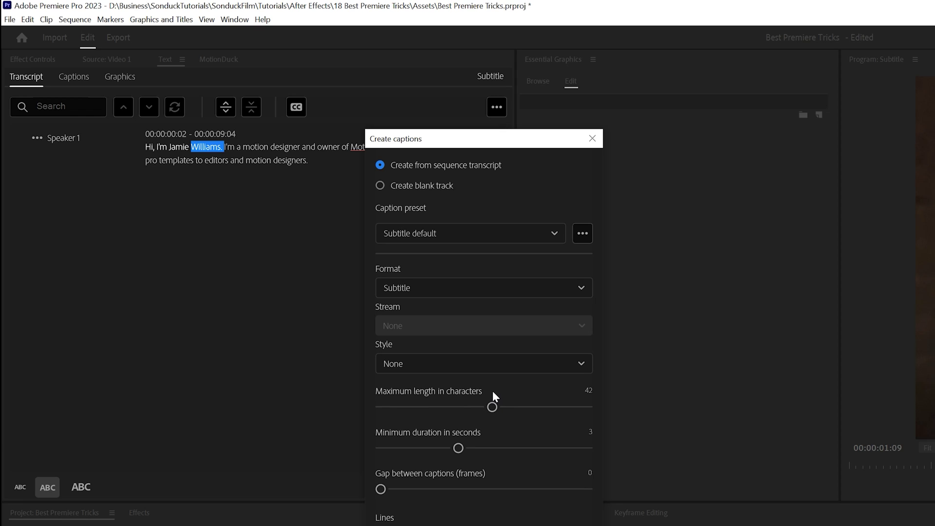
pyautogui.moveTo(493, 407); pyautogui.dragTo(541, 405)
pyautogui.moveTo(459, 445); pyautogui.dragTo(432, 447)
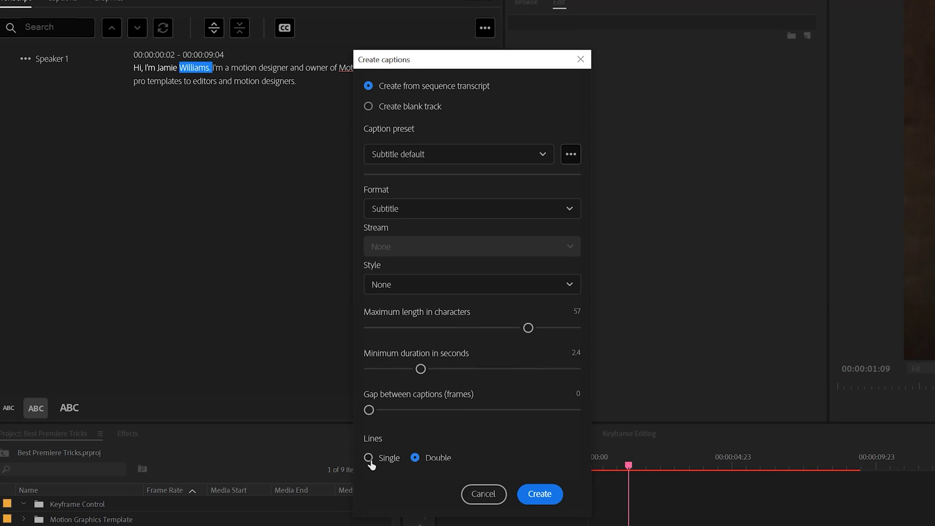
pyautogui.click(368, 458)
pyautogui.click(470, 445)
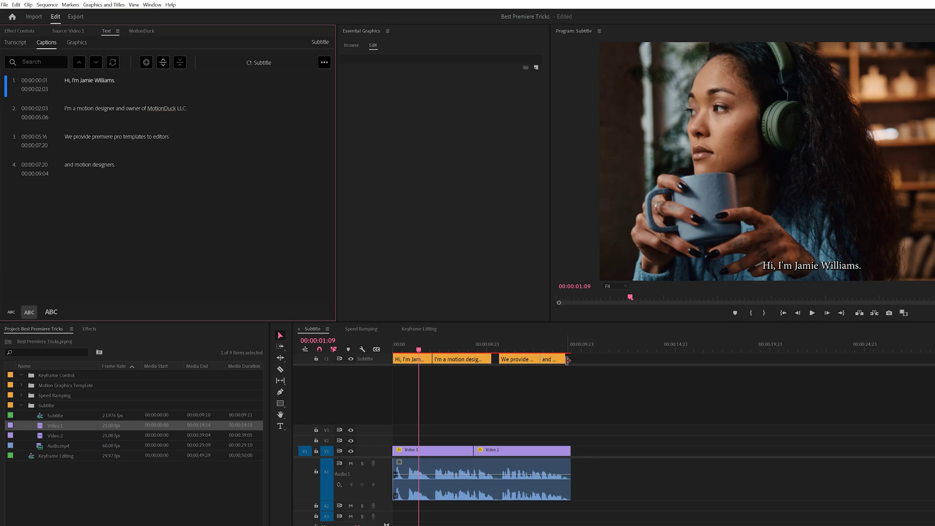
# Select all four caption clips and set their font to Montserrat Bold
pyautogui.moveTo(423, 349); pyautogui.dragTo(598, 346)
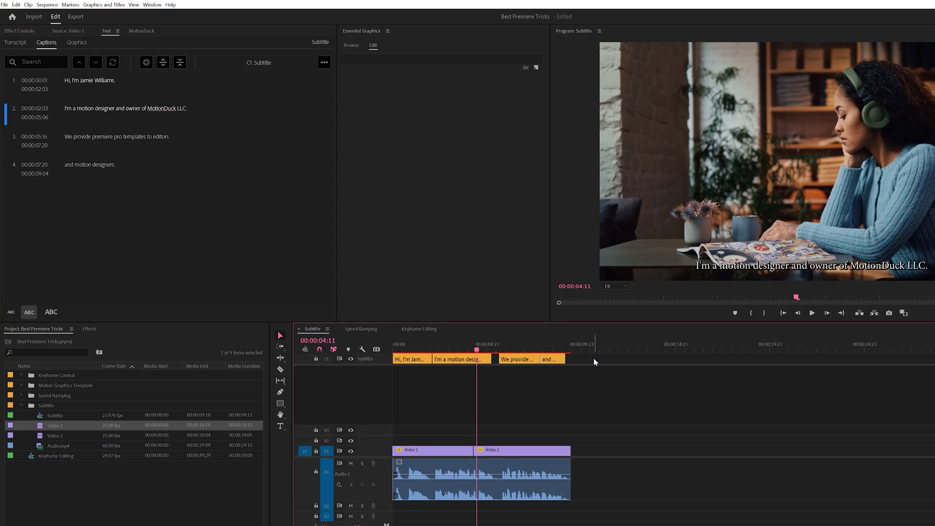
pyautogui.moveTo(594, 361); pyautogui.dragTo(387, 367)
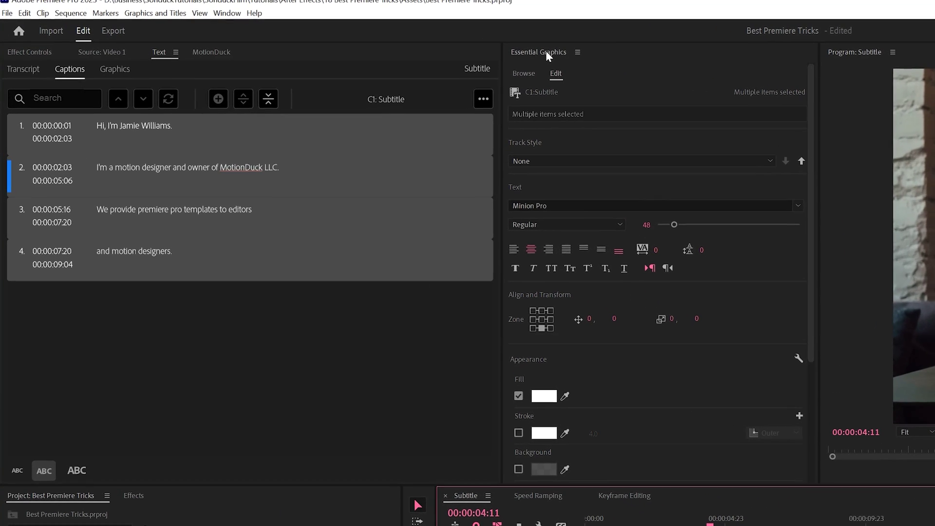
pyautogui.click(228, 13)
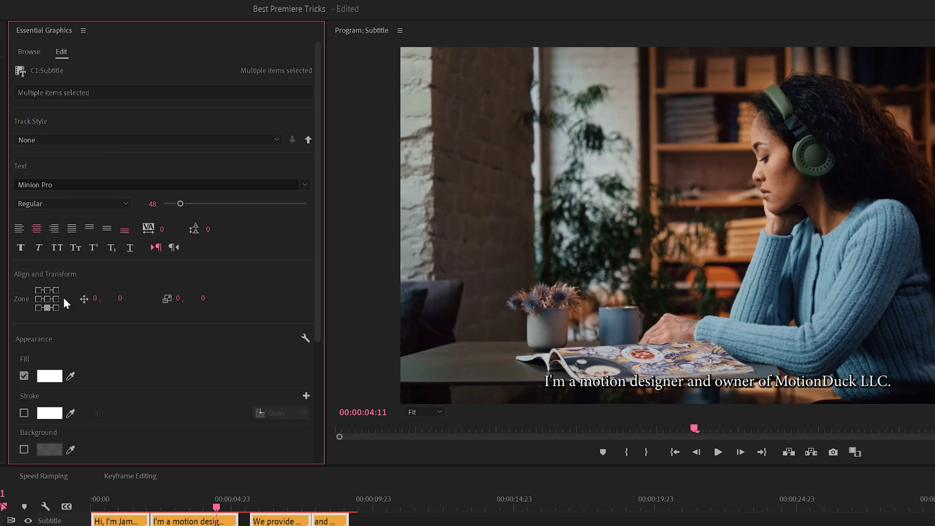
pyautogui.click(66, 184)
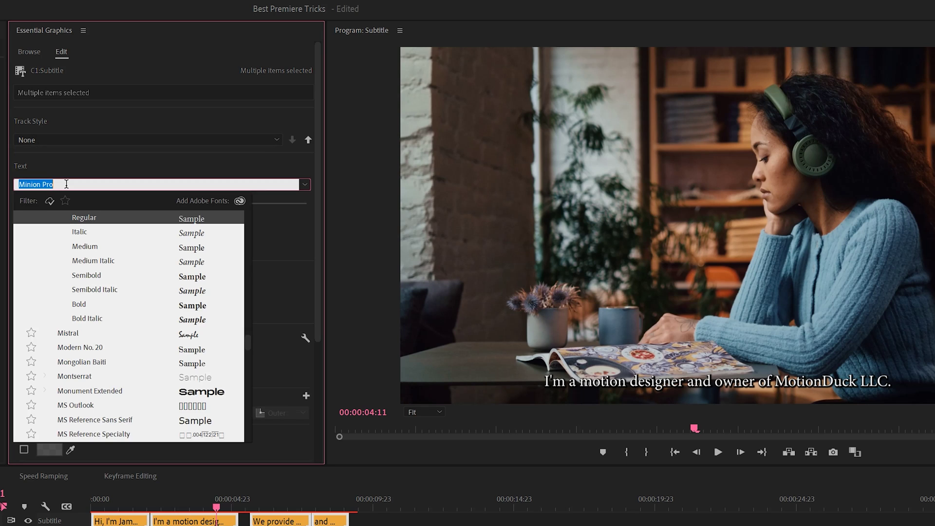
pyautogui.write('MONT')
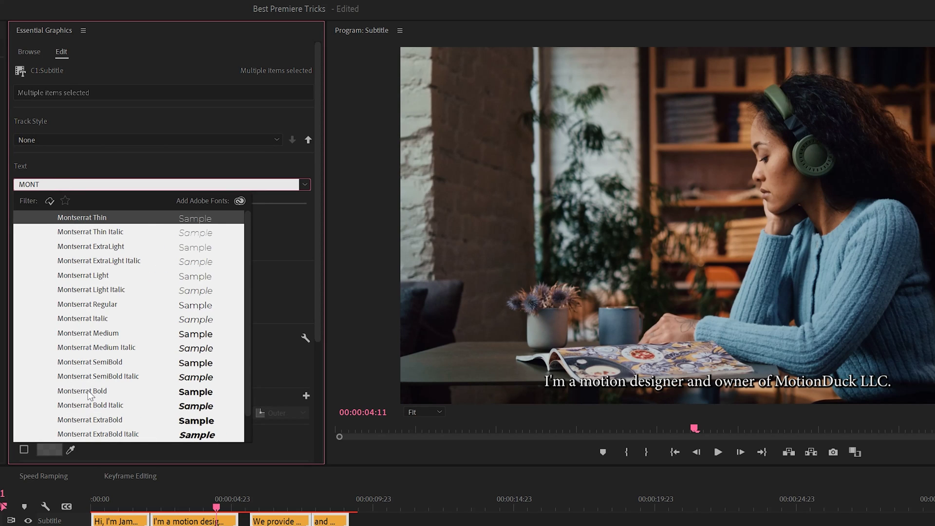
pyautogui.click(85, 375)
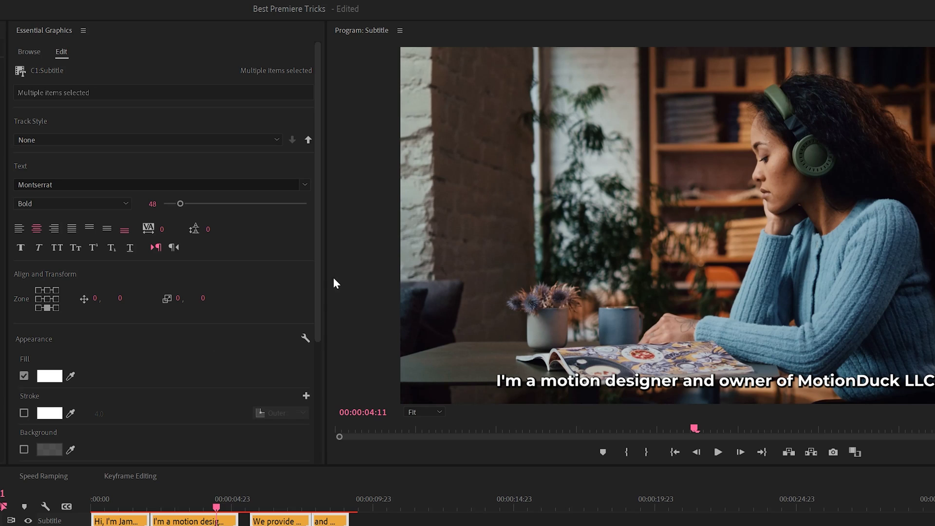
# Turn off the captions' drop shadow, keeping them at the bottom of the frame
pyautogui.moveTo(320, 273); pyautogui.dragTo(327, 355)
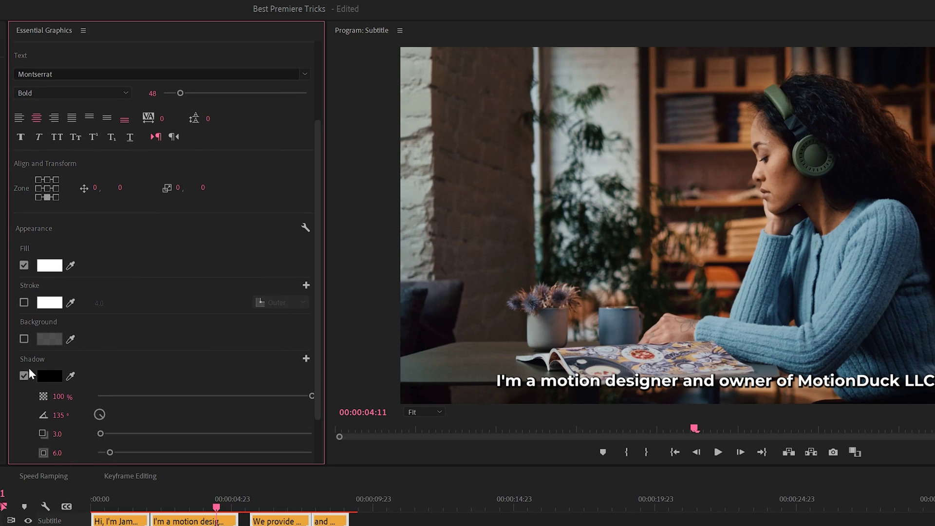
pyautogui.moveTo(312, 395); pyautogui.dragTo(217, 395)
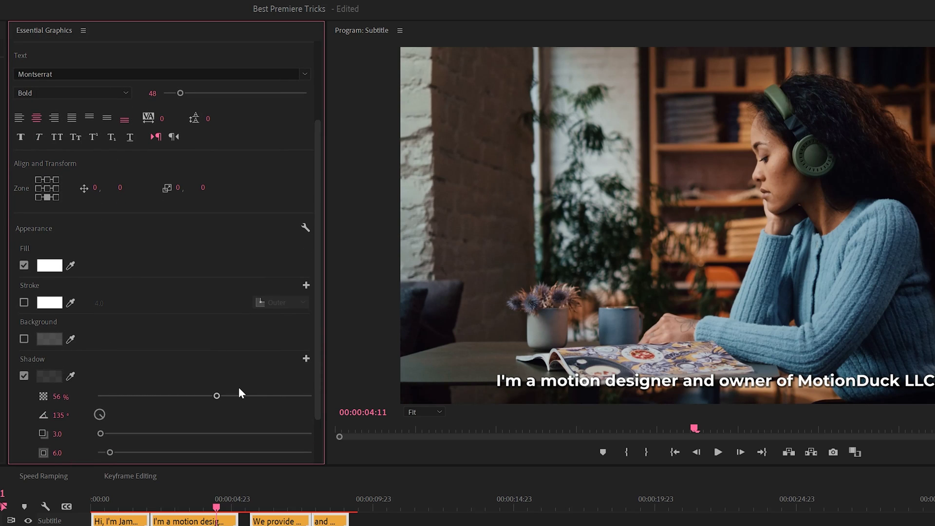
pyautogui.click(23, 376)
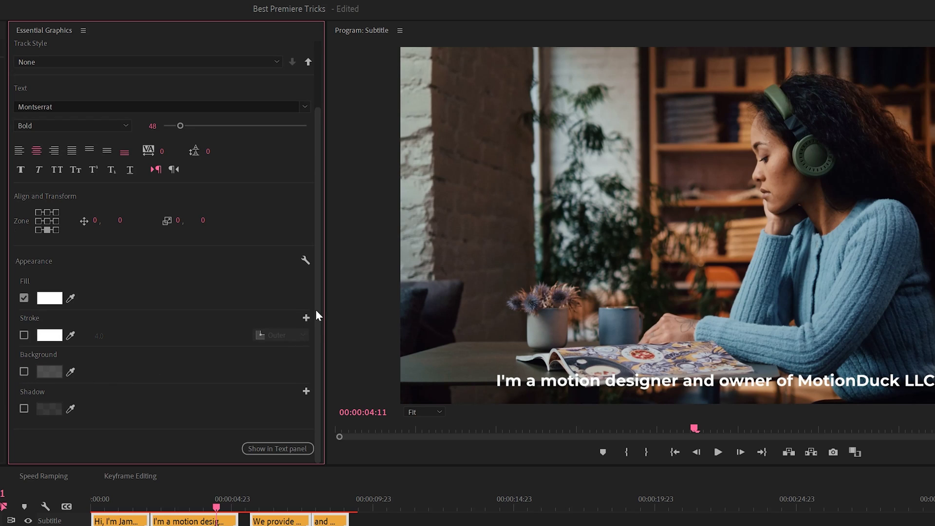
pyautogui.scroll(3, 194, 222)
pyautogui.moveTo(181, 205)
pyautogui.mouseDown()
pyautogui.moveTo(188, 203)
pyautogui.moveTo(180, 205)
pyautogui.mouseUp()
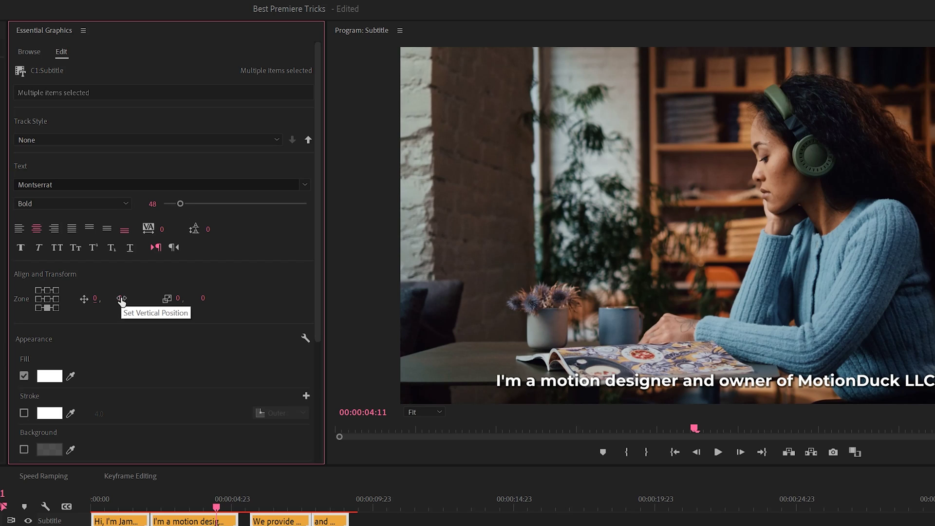
pyautogui.moveTo(122, 301); pyautogui.dragTo(116, 302)
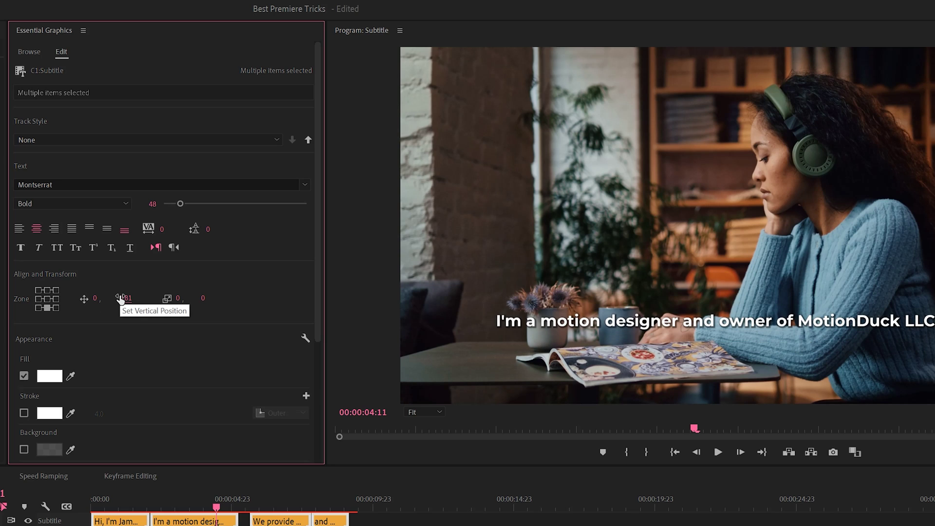
pyautogui.hotkey('ctrl', 'z')
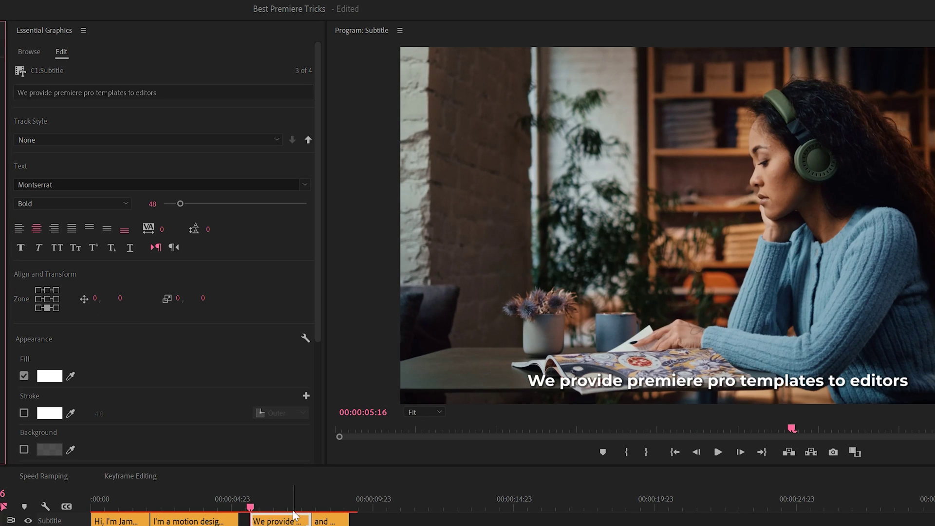
pyautogui.moveTo(292, 498)
pyautogui.mouseDown()
pyautogui.moveTo(324, 502)
pyautogui.moveTo(282, 497)
pyautogui.moveTo(335, 497)
pyautogui.moveTo(300, 498)
pyautogui.mouseUp()
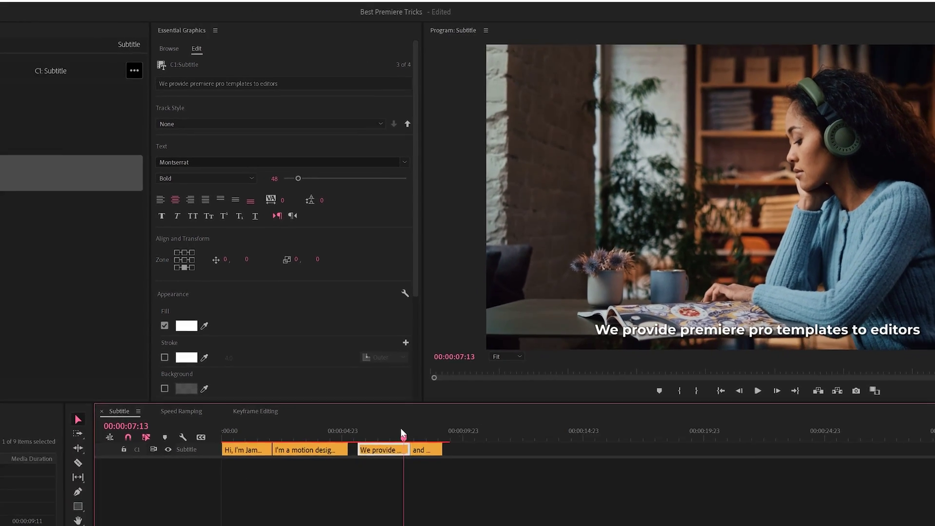
# Select captions 3 and 4 in the Captions list and merge them into one
pyautogui.moveTo(400, 428); pyautogui.dragTo(393, 430)
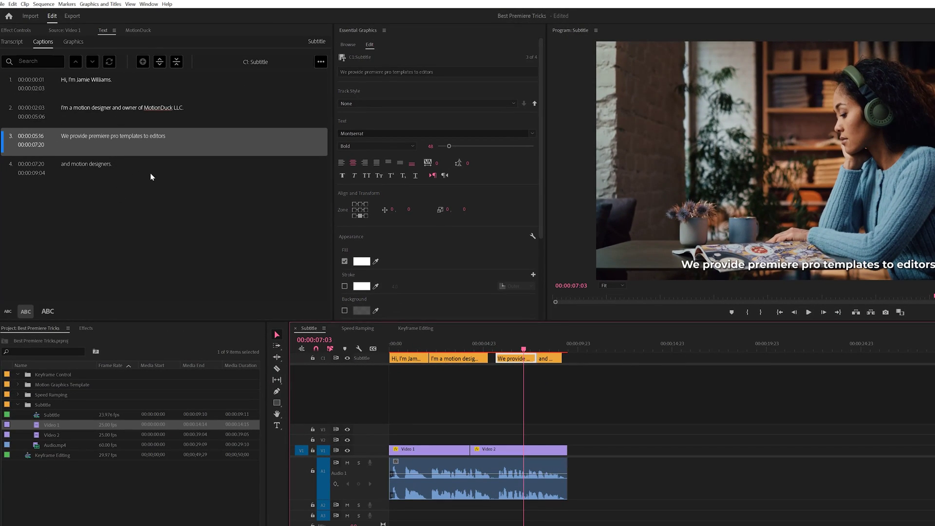
pyautogui.keyDown('shift'); pyautogui.click(151, 176); pyautogui.keyUp('shift')
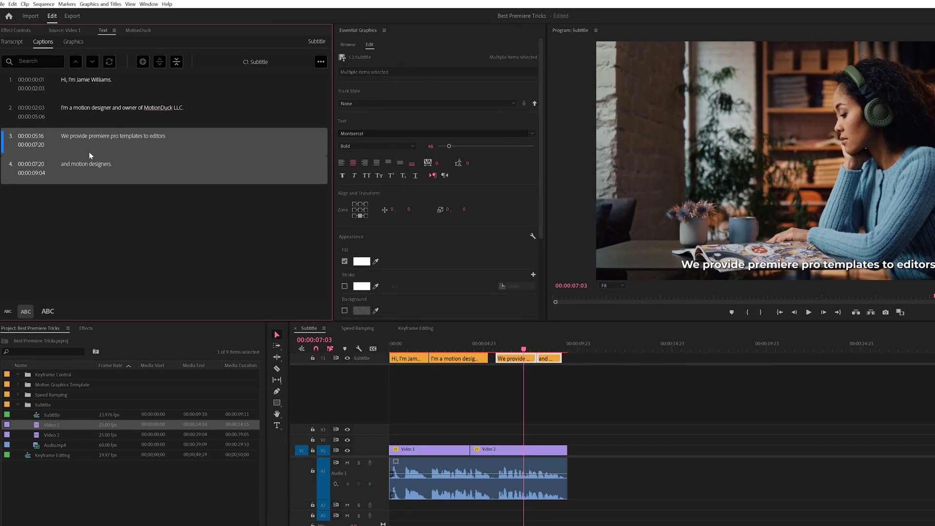
pyautogui.click(177, 62)
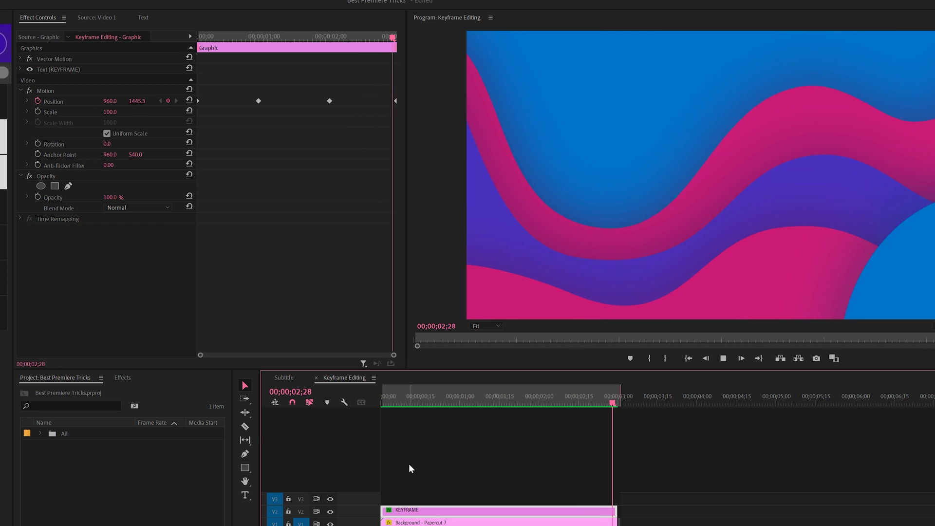
# Preview the KEYFRAME title animation and select both of its Position keyframes
pyautogui.click(463, 455)
pyautogui.moveTo(434, 397); pyautogui.dragTo(377, 438)
pyautogui.press('space')
pyautogui.click(418, 515)
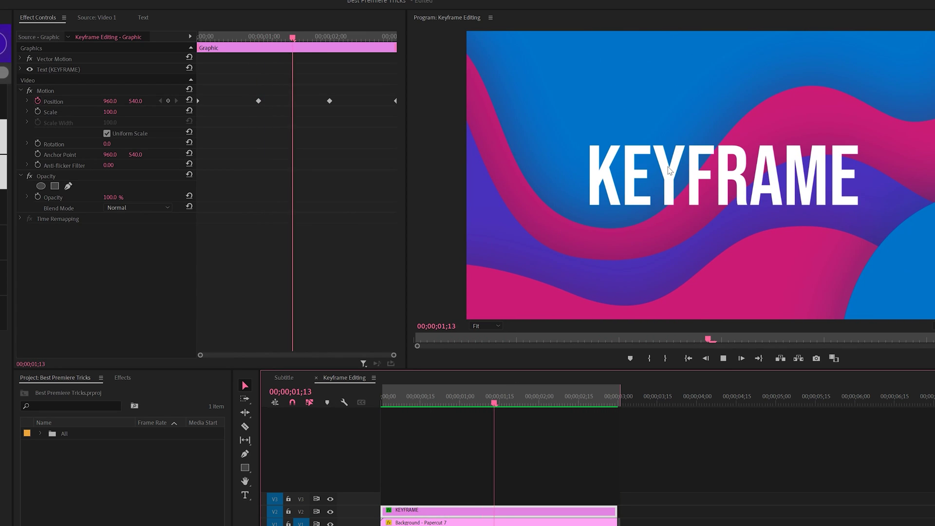
pyautogui.press('space')
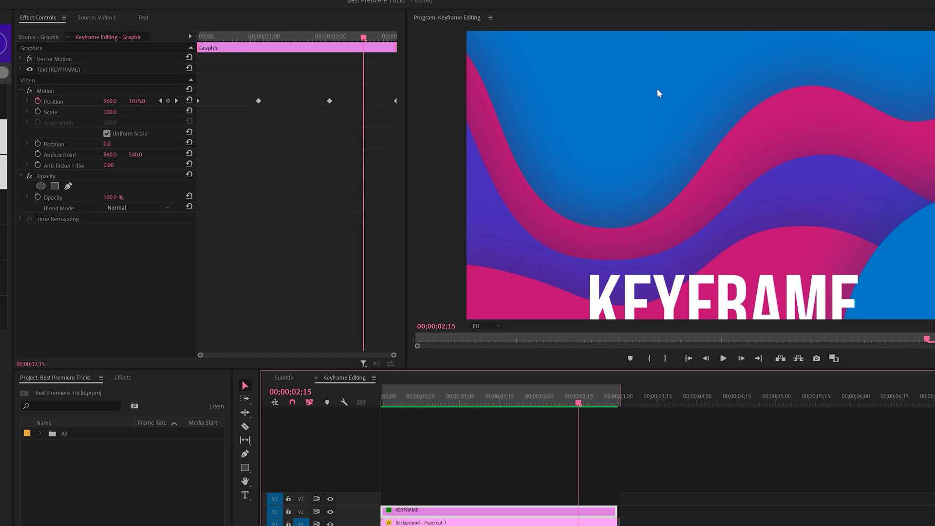
pyautogui.moveTo(491, 411); pyautogui.dragTo(457, 390)
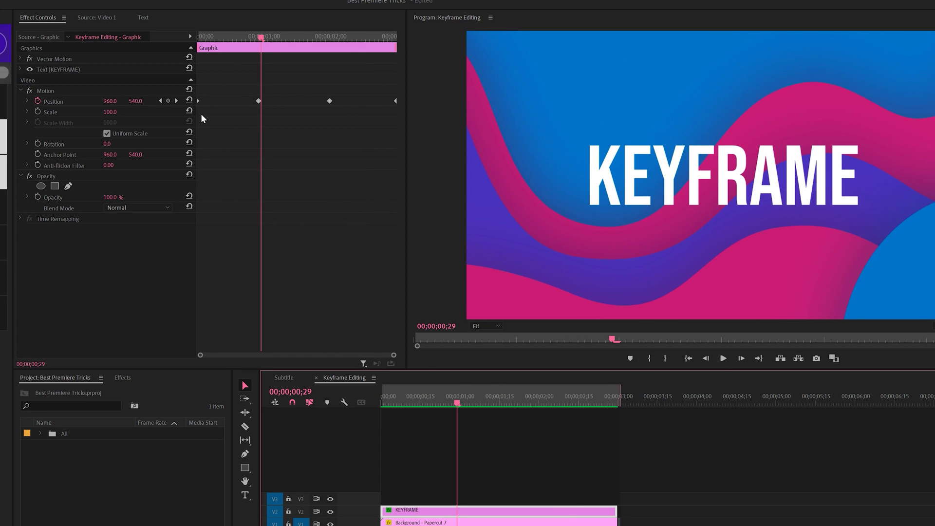
pyautogui.moveTo(200, 113); pyautogui.dragTo(338, 101)
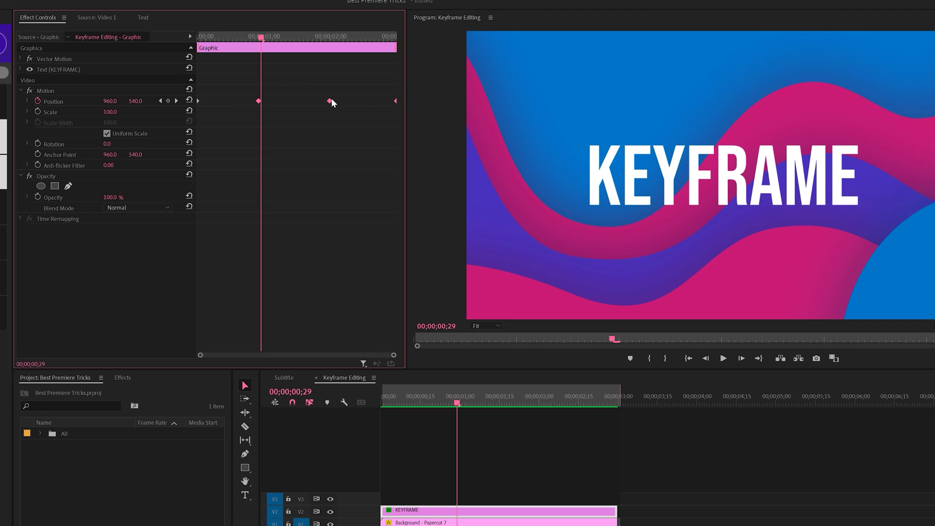
pyautogui.rightClick(331, 102)
pyautogui.moveTo(413, 176)
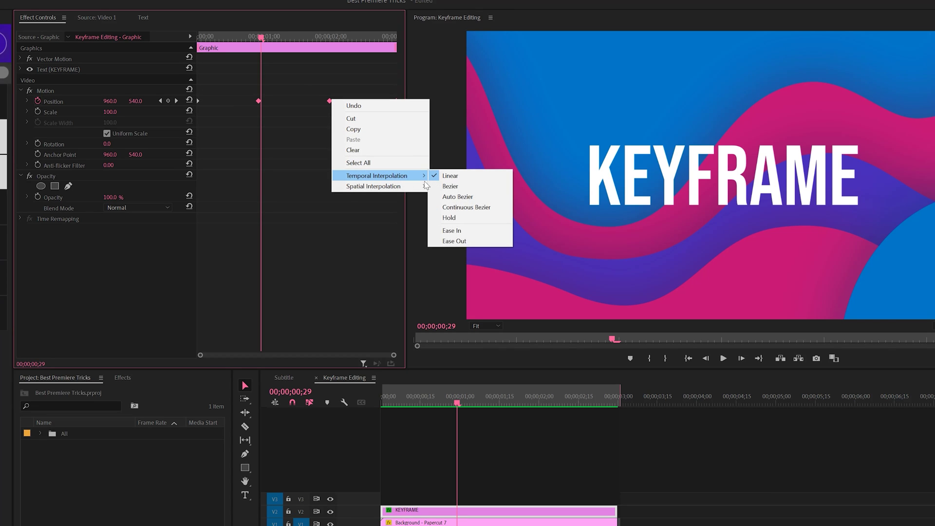
pyautogui.click(234, 226)
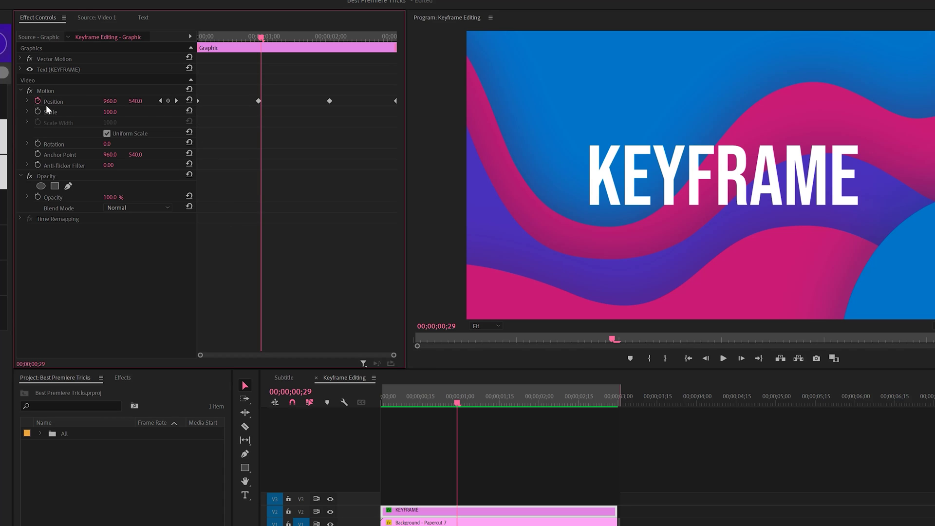
# Expand the Position velocity graph and drag the keyframe's Bezier handle to ease the title in
pyautogui.click(27, 100)
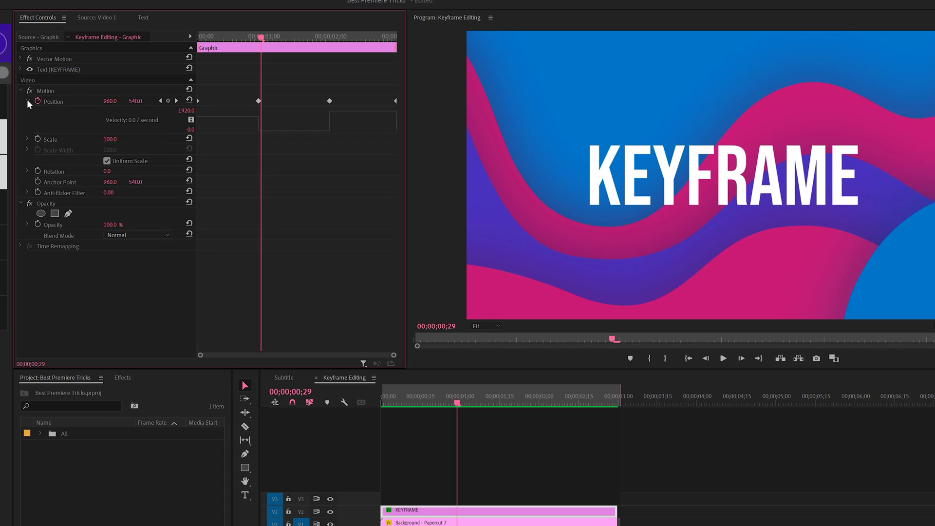
pyautogui.click(25, 100)
pyautogui.click(28, 101)
pyautogui.click(261, 101)
pyautogui.moveTo(205, 120); pyautogui.dragTo(228, 132)
pyautogui.click(198, 36)
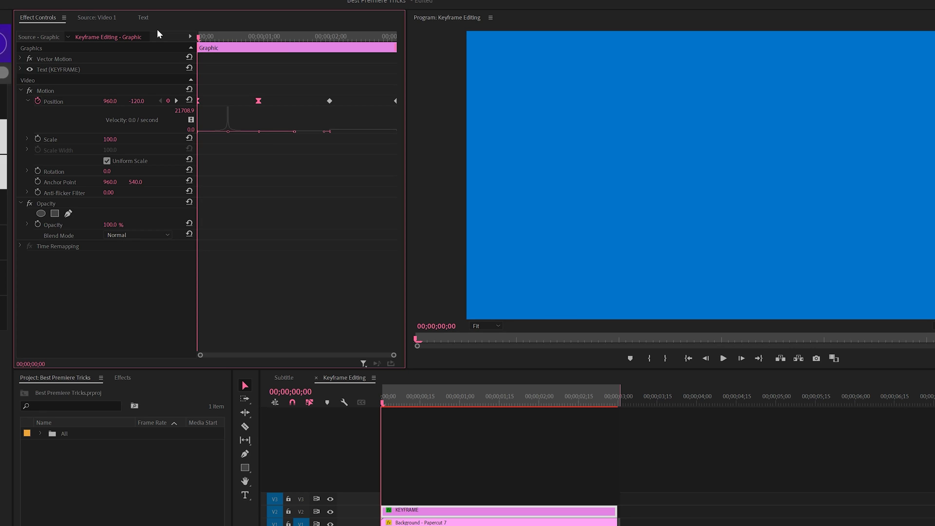
# Play back the eased animation to check the title decelerating into the centre
pyautogui.press('space')
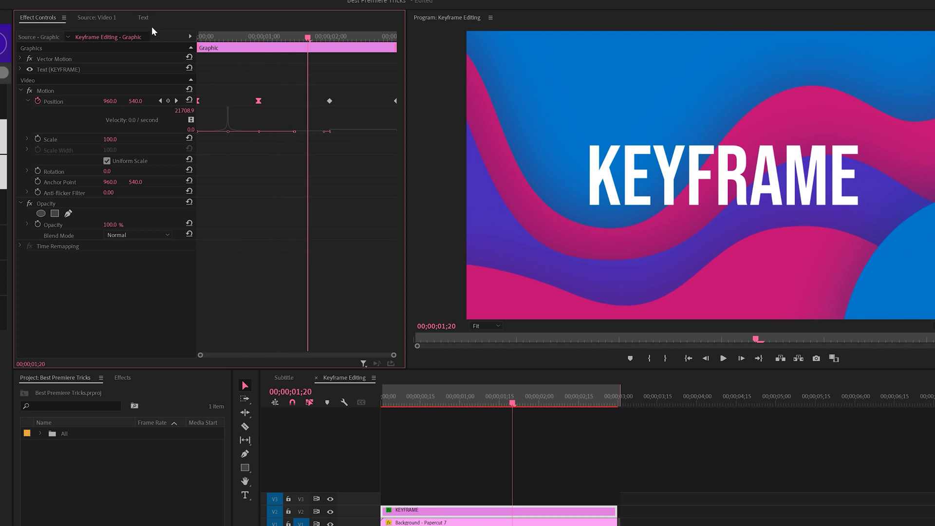
pyautogui.click(198, 37)
pyautogui.press('space')
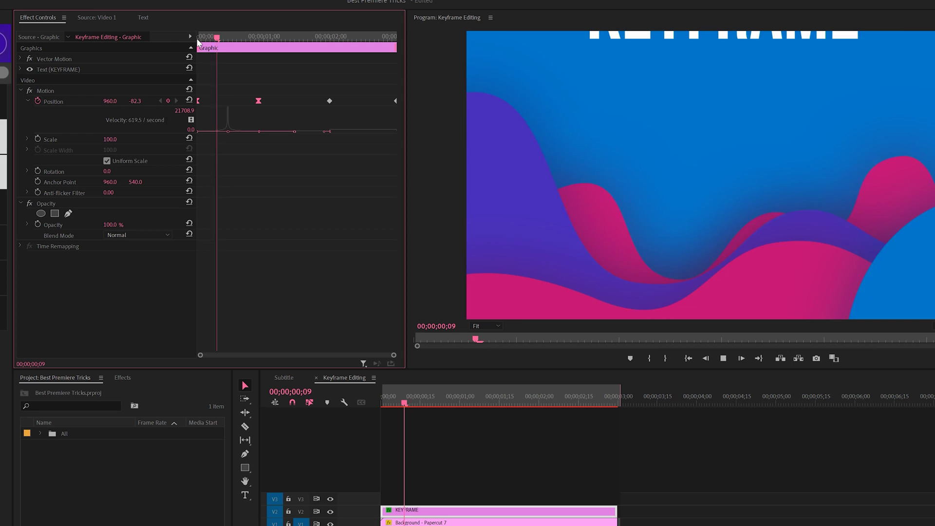
pyautogui.press('space')
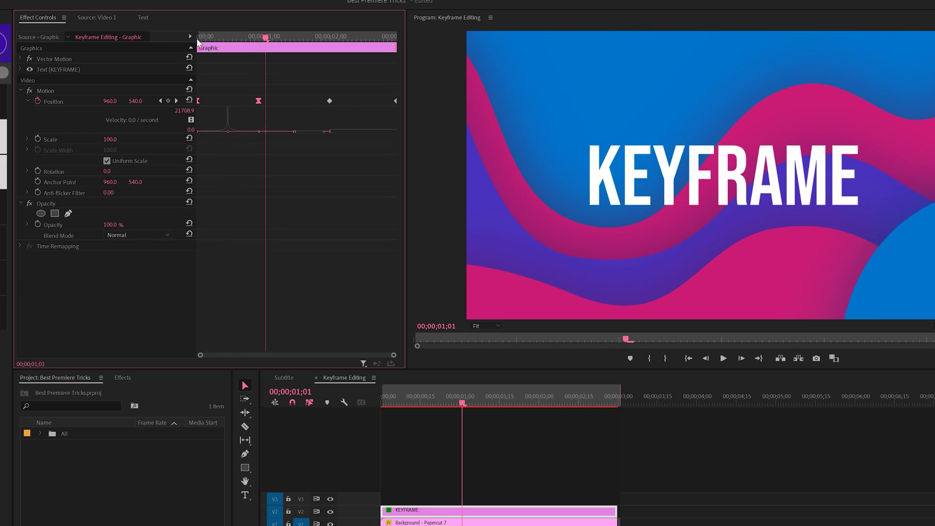
pyautogui.click(253, 40)
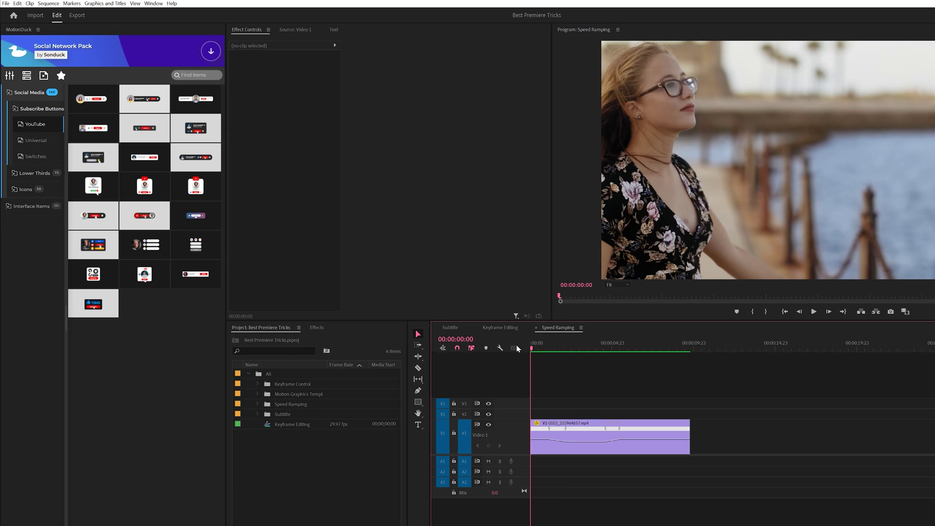
# Play the Speed Ramping clip and switch to the Pen tool for speed keyframes
pyautogui.press('space')
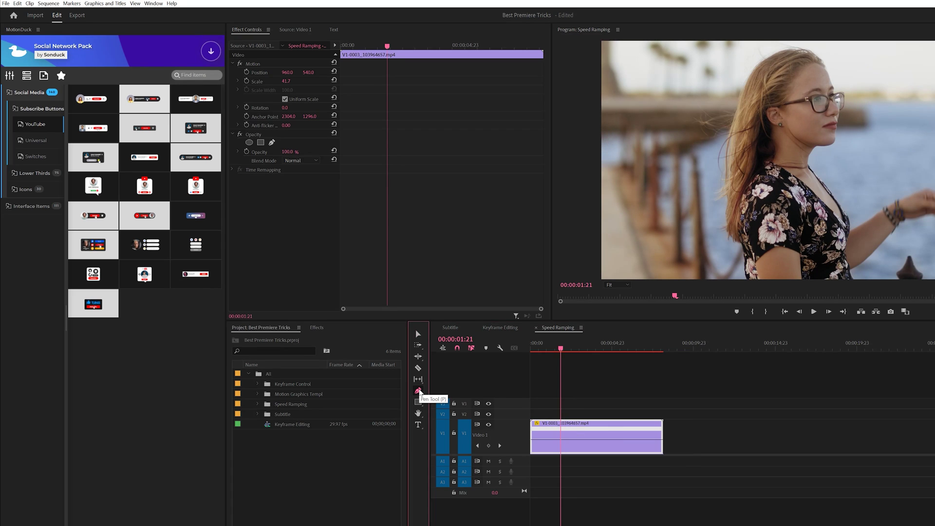
pyautogui.click(418, 390)
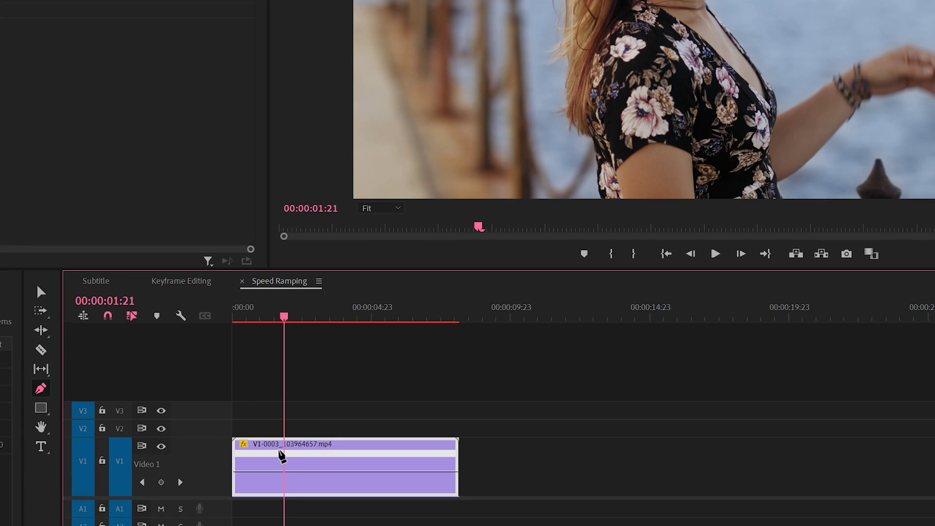
pyautogui.click(181, 315)
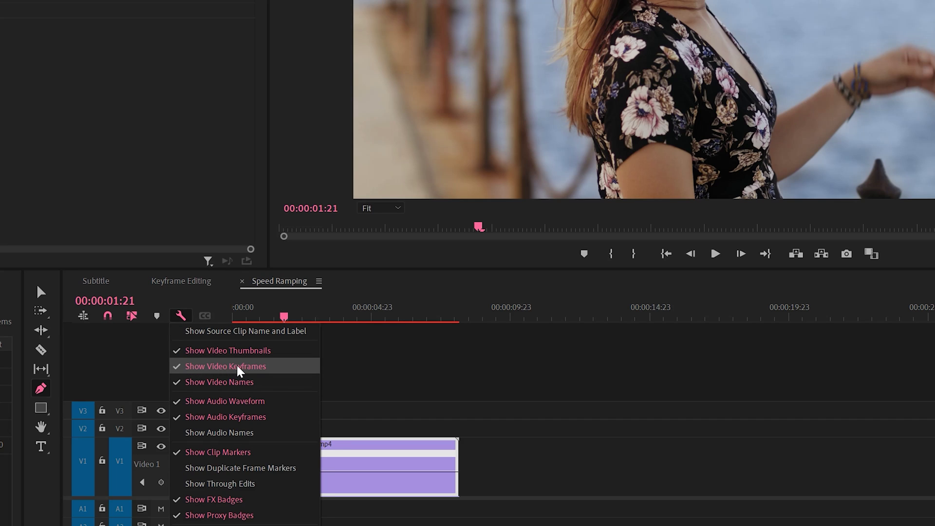
pyautogui.click(182, 316)
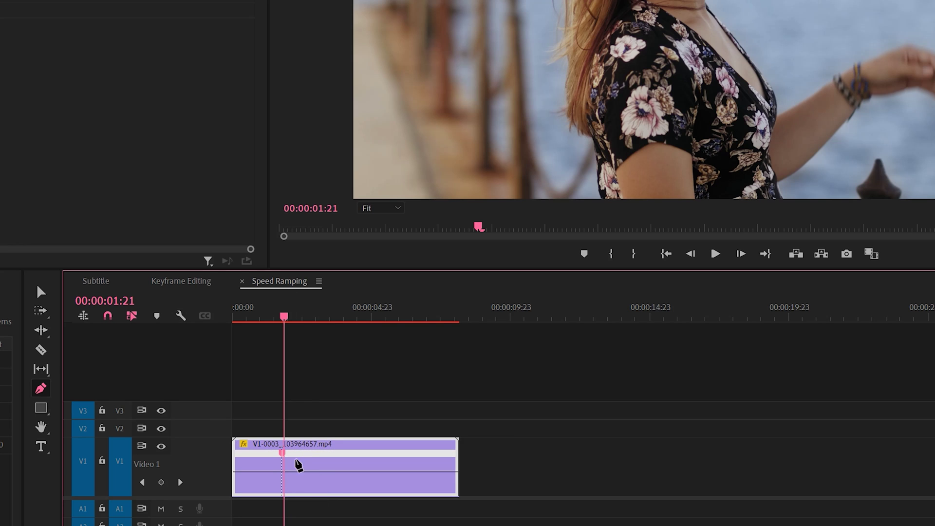
# Spread both speed keyframes, near 2 and 4 seconds, apart into gradual ramps
pyautogui.moveTo(292, 326); pyautogui.dragTo(357, 319)
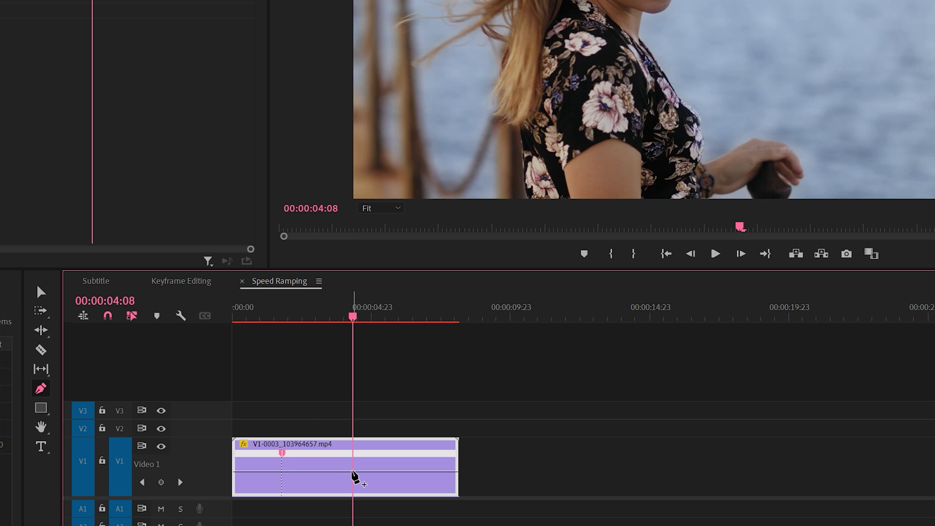
pyautogui.press('=')
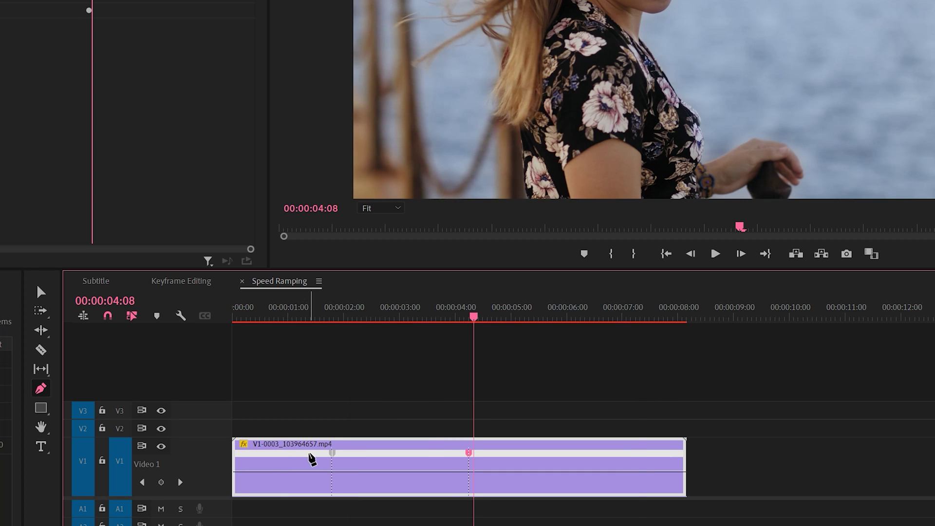
pyautogui.press('v')
pyautogui.moveTo(334, 453); pyautogui.dragTo(378, 460)
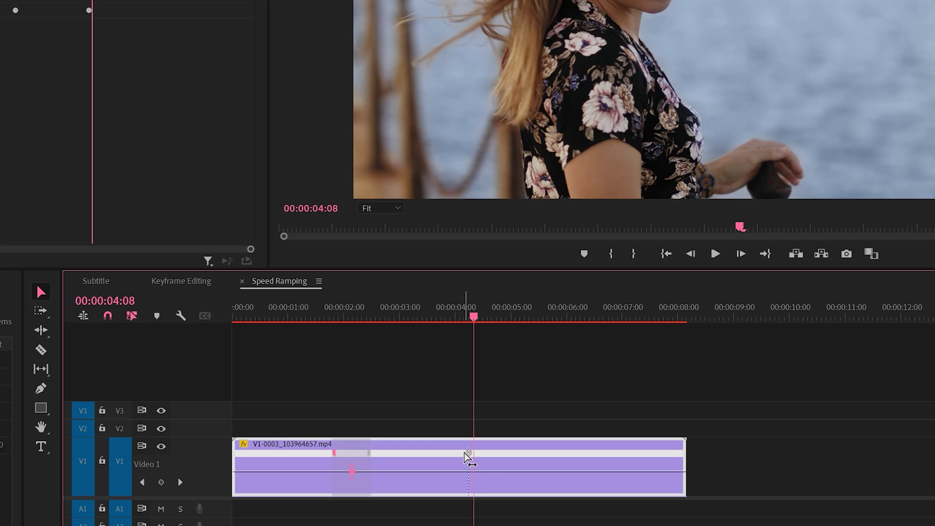
pyautogui.moveTo(464, 456); pyautogui.dragTo(437, 453)
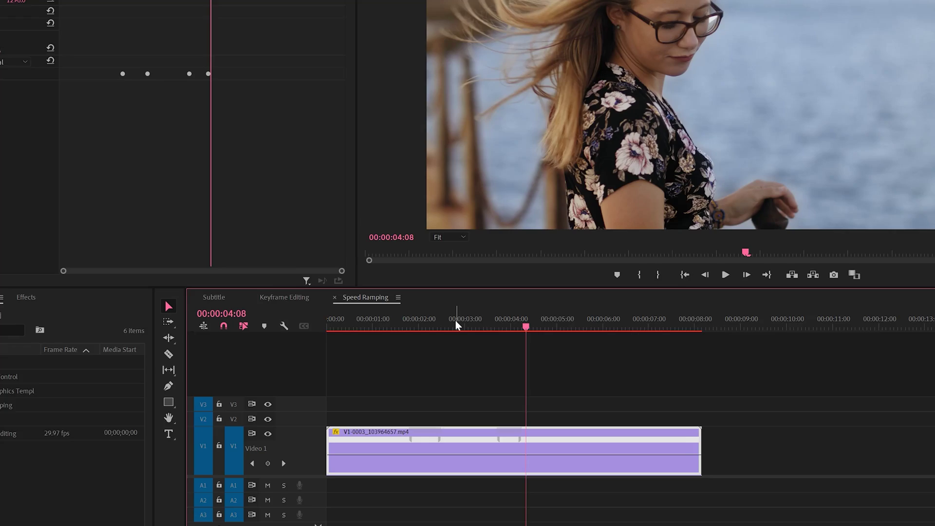
pyautogui.click(379, 318)
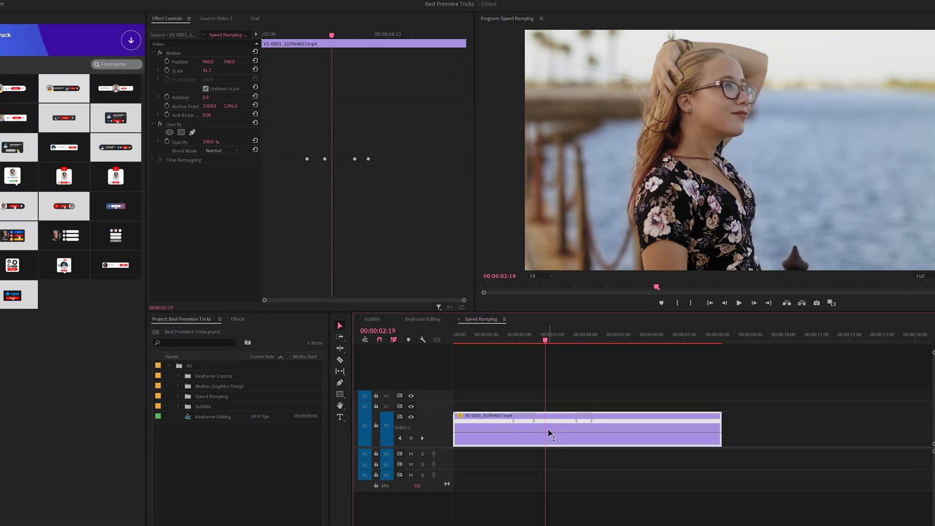
pyautogui.moveTo(550, 430); pyautogui.dragTo(550, 439)
pyautogui.click(473, 355)
pyautogui.press('Home')
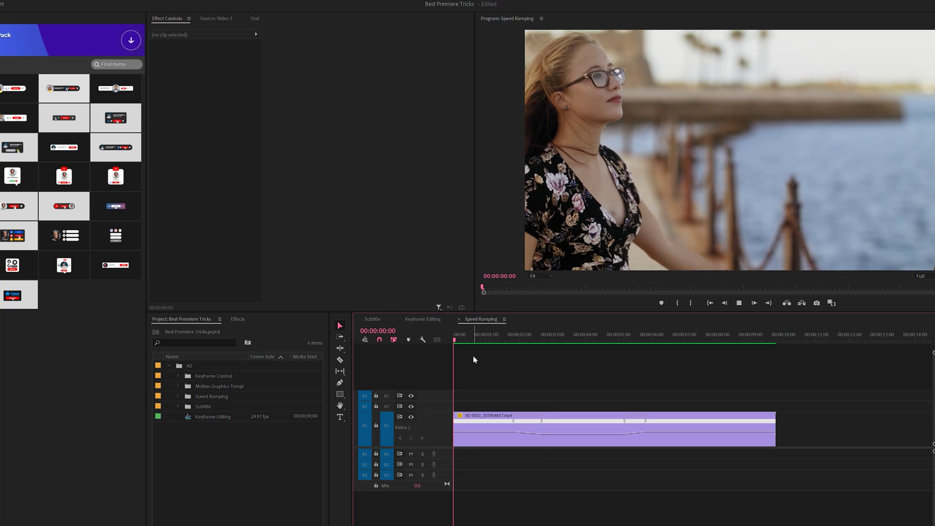
pyautogui.press('space')
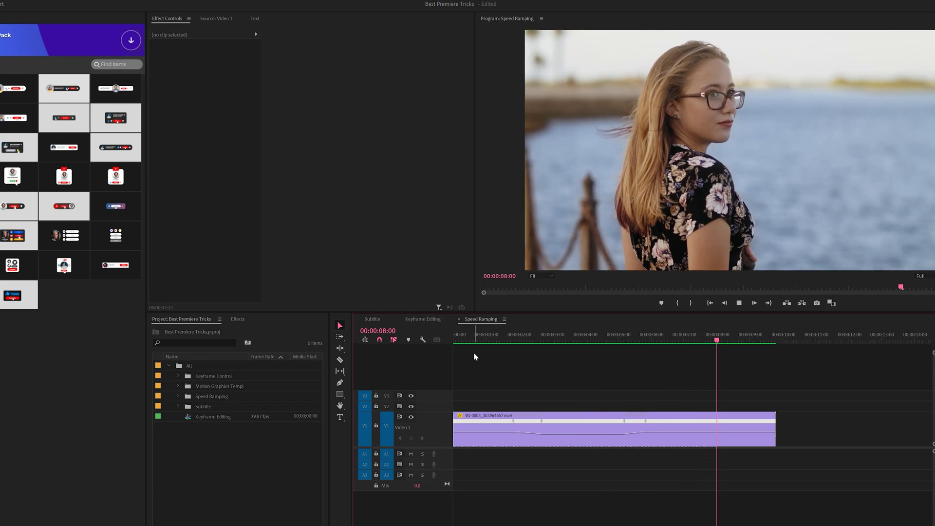
pyautogui.press('space')
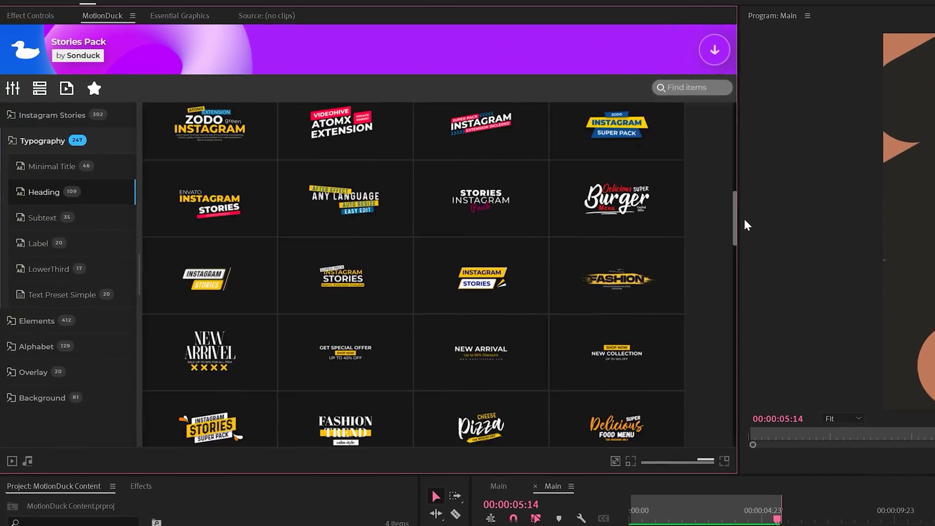
# Drop the MotionDuck title template onto V2 above the wavy background and pick a title colour
pyautogui.moveTo(743, 223); pyautogui.dragTo(796, 266)
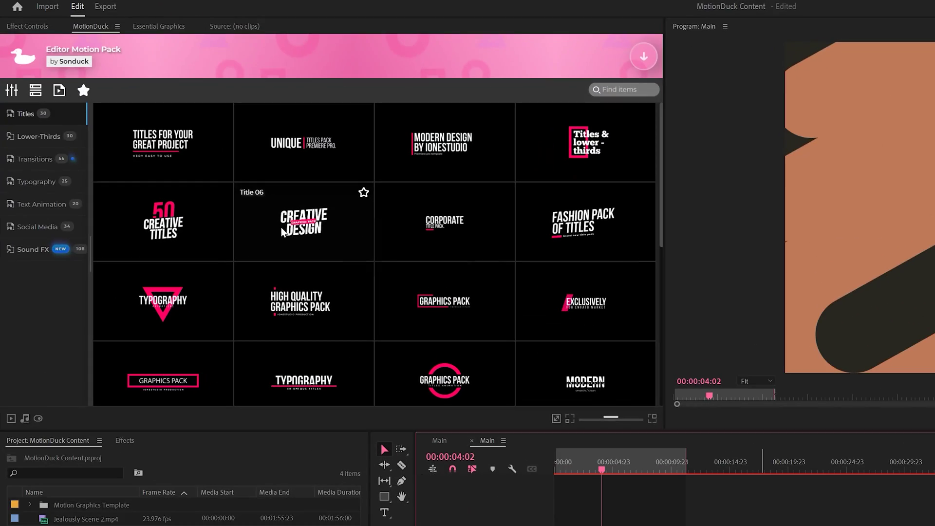
pyautogui.moveTo(312, 209); pyautogui.dragTo(594, 482)
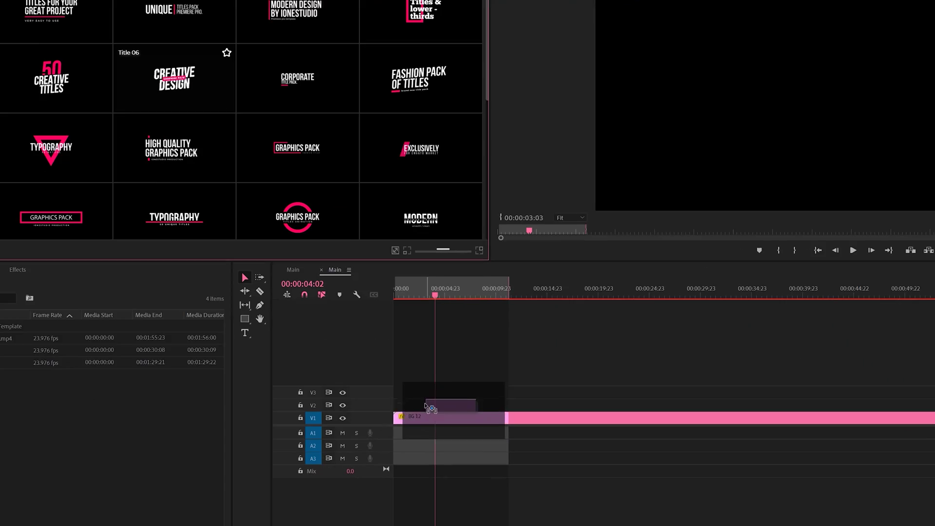
pyautogui.moveTo(426, 405); pyautogui.dragTo(428, 404)
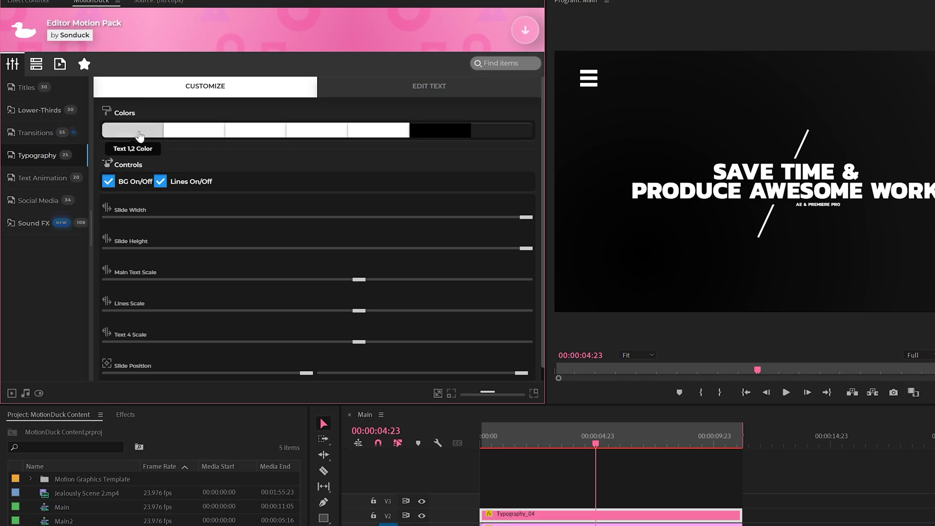
pyautogui.click(132, 130)
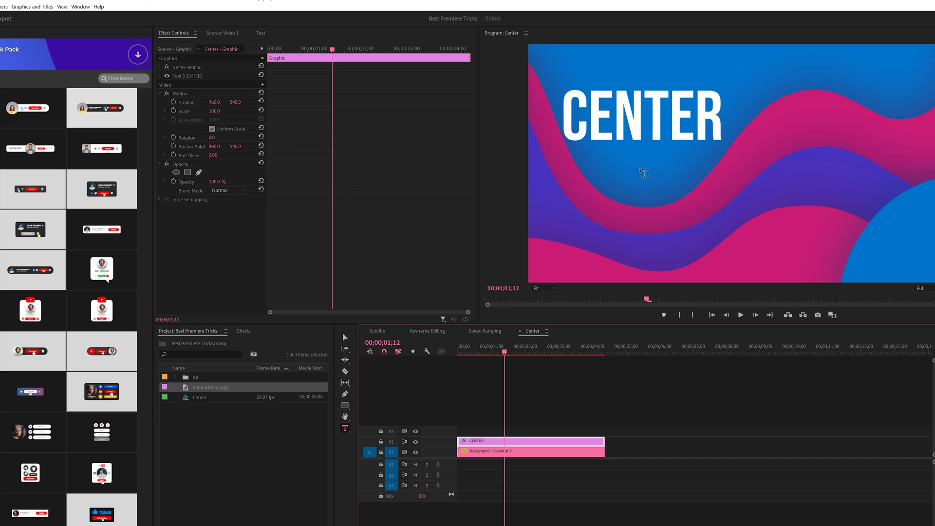
# Nudge the CENTER text toward the middle and align it horizontally to the video frame
pyautogui.press('v')
pyautogui.moveTo(644, 121); pyautogui.dragTo(696, 159)
pyautogui.press('t')
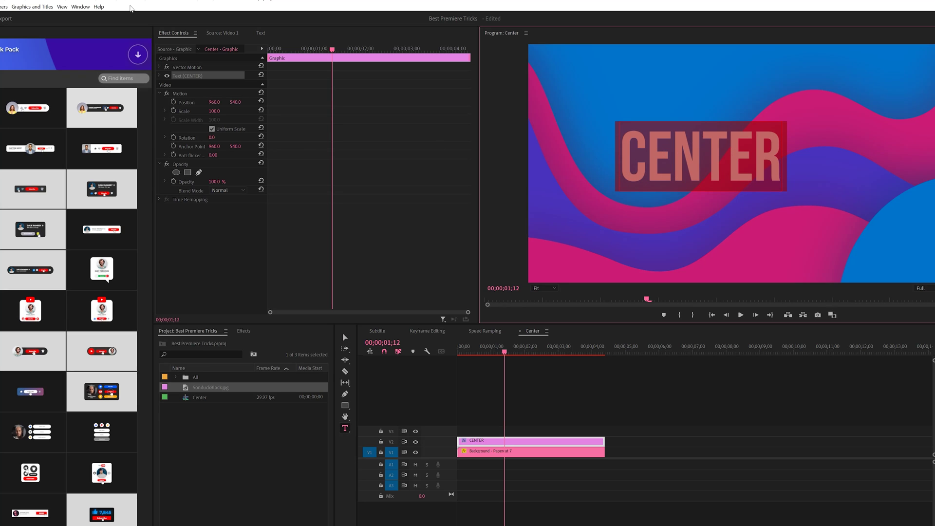
pyautogui.click(37, 7)
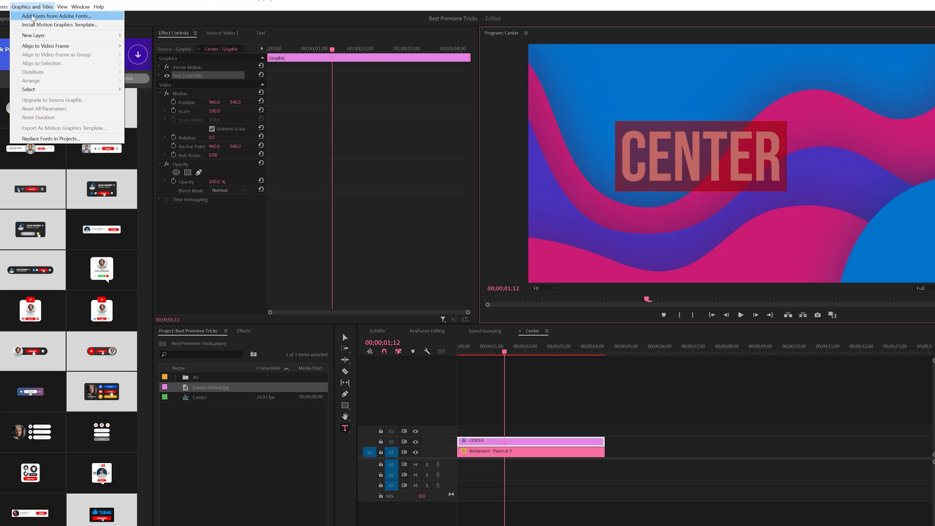
pyautogui.moveTo(38, 48)
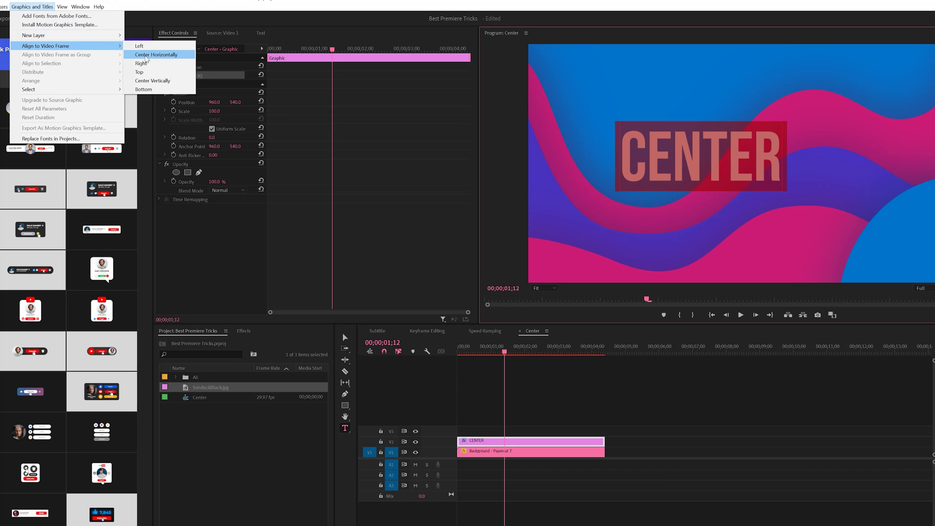
pyautogui.click(146, 56)
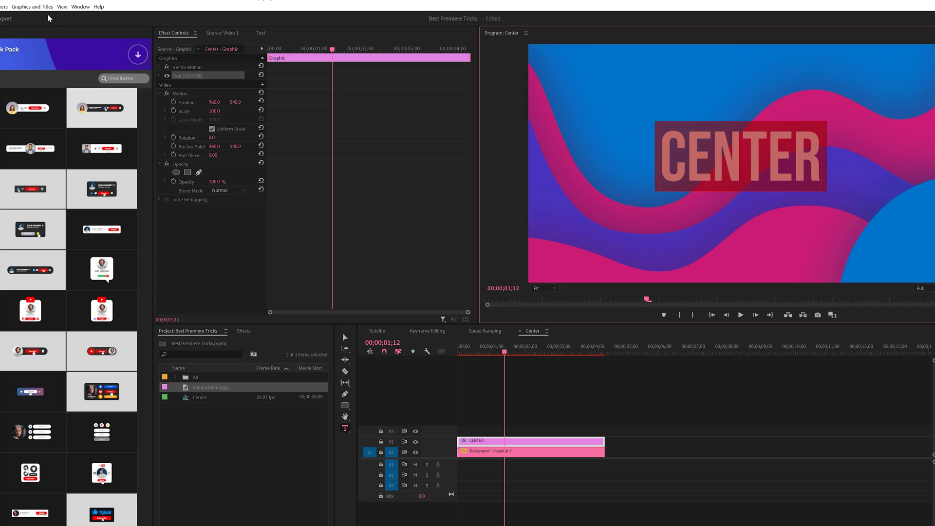
# Align the CENTER text vertically to the video frame and play it back
pyautogui.click(33, 6)
pyautogui.moveTo(69, 48)
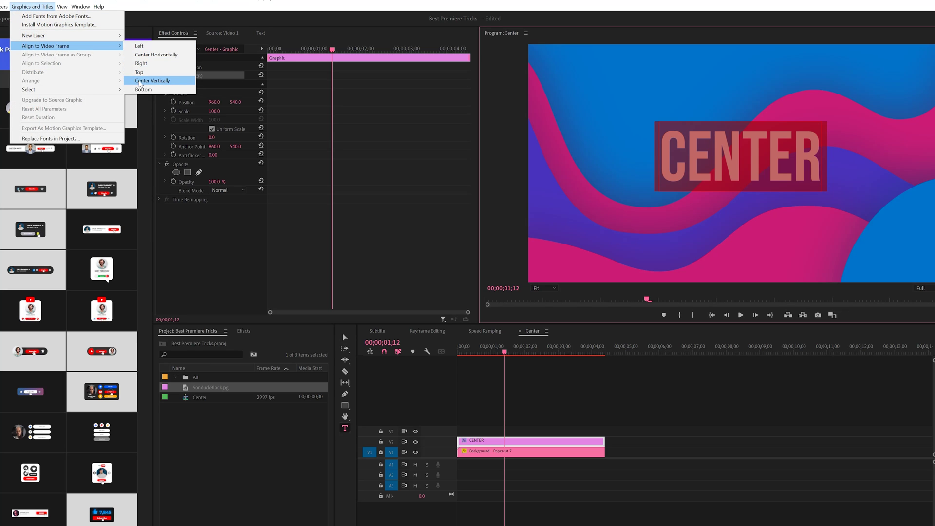
pyautogui.click(140, 81)
pyautogui.click(32, 7)
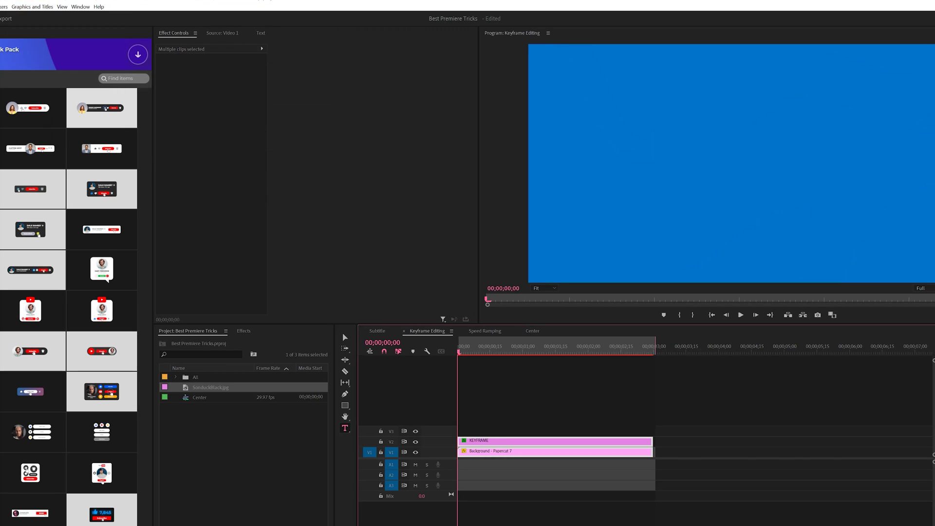
pyautogui.click(519, 410)
pyautogui.press('space')
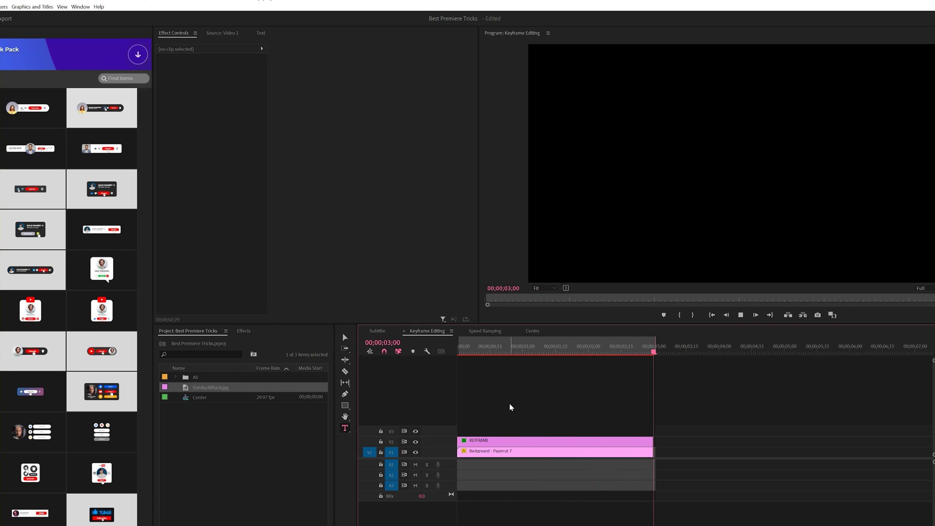
# Scrub the opening frames of Keyframe Editing, then return to the Center sequence
pyautogui.click(459, 347)
pyautogui.moveTo(459, 347); pyautogui.dragTo(552, 350)
pyautogui.click(533, 331)
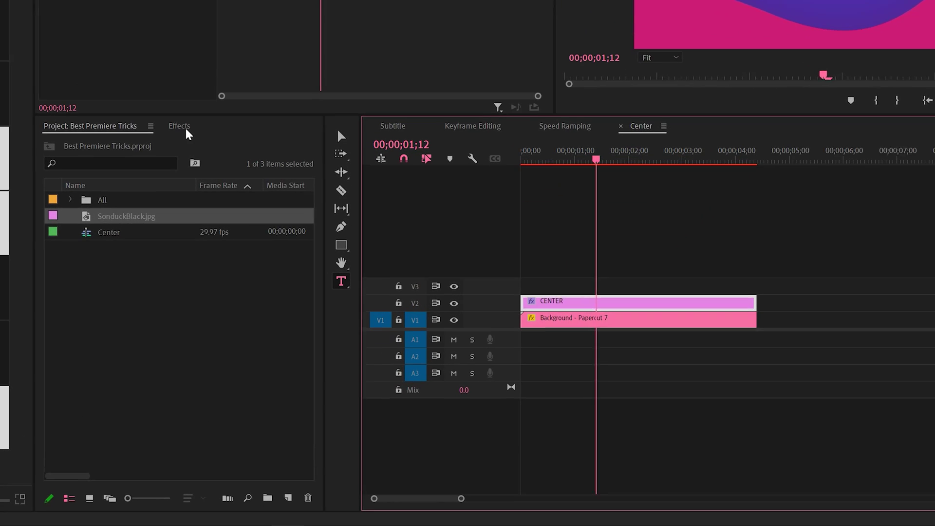
# Apply Distort > Transform to the CENTER clip and enable its Position stopwatch
pyautogui.click(245, 333)
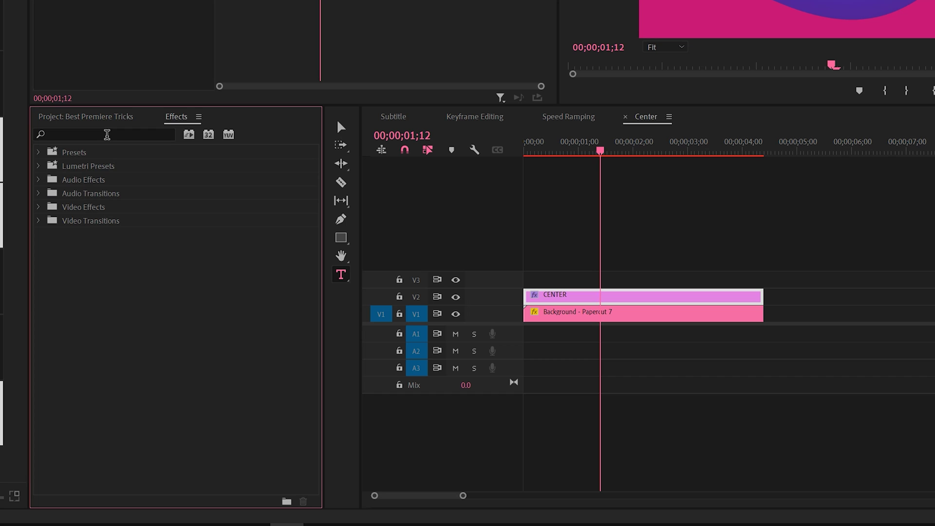
pyautogui.click(107, 135)
pyautogui.write('Trans')
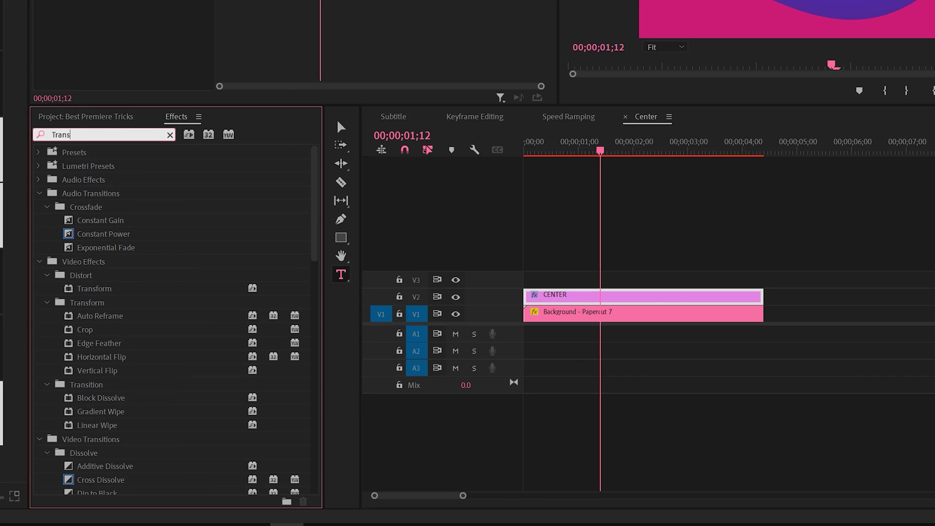
pyautogui.write('form')
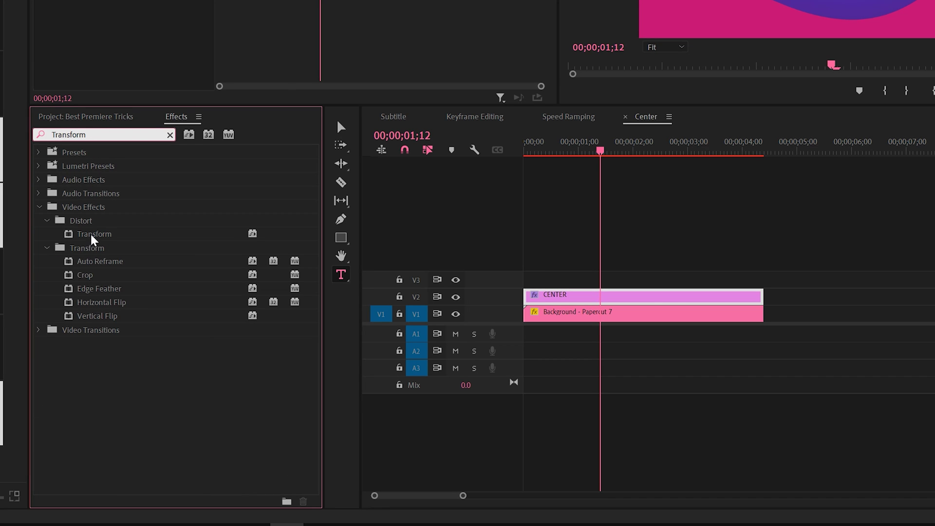
pyautogui.moveTo(92, 236); pyautogui.dragTo(556, 296)
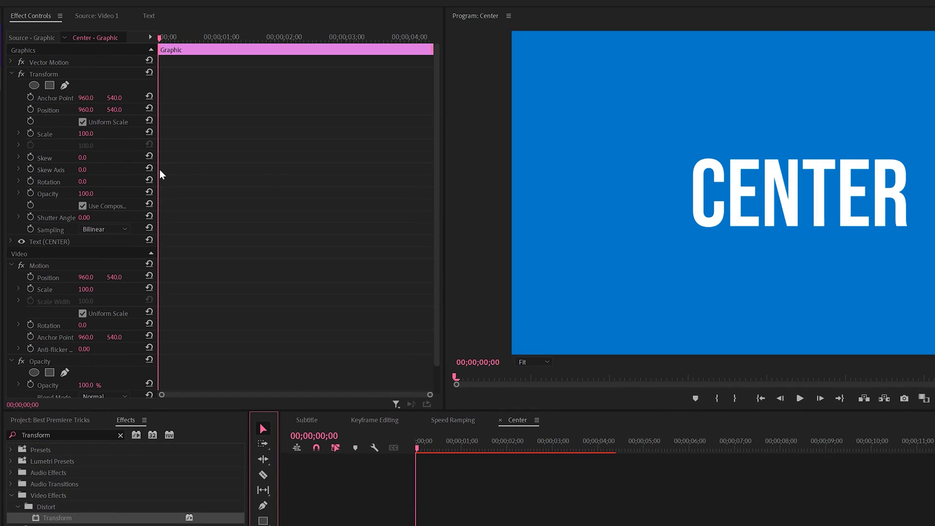
pyautogui.click(30, 109)
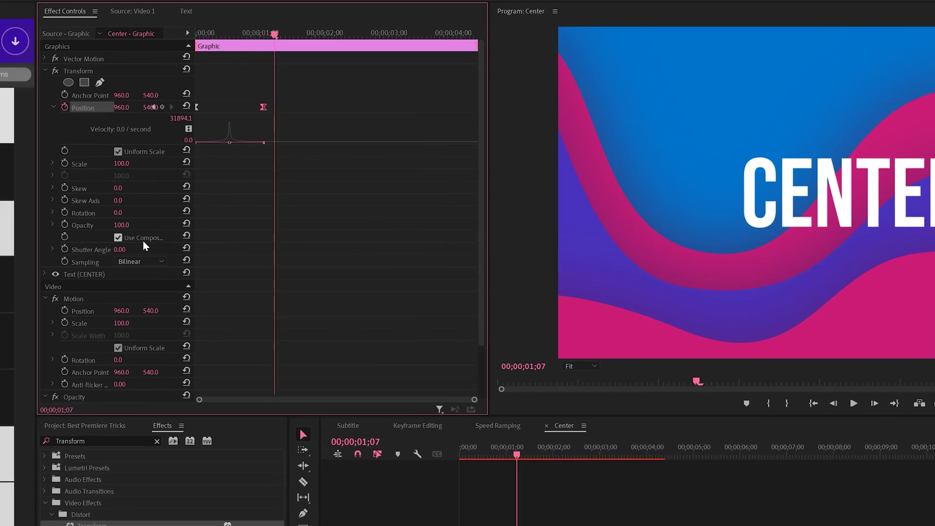
# Set the Transform effect's Shutter Angle to 180
pyautogui.press('`')
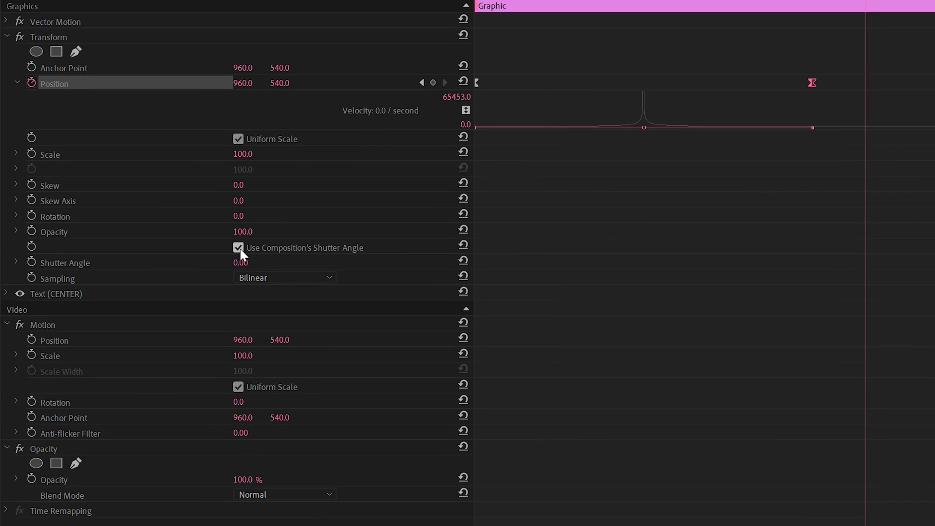
pyautogui.click(241, 262)
pyautogui.write('180')
pyautogui.press('Return')
pyautogui.press('`')
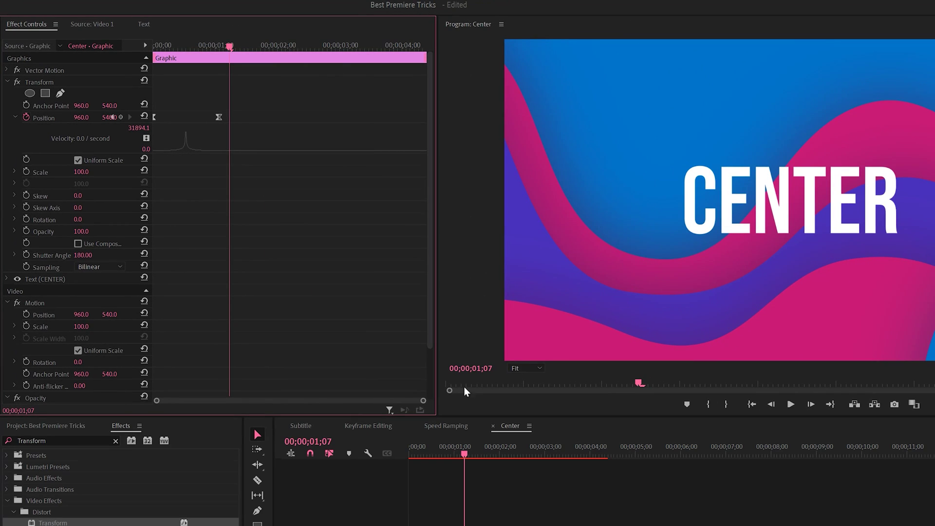
# Turn off Use Composition's Shutter Angle and play the motion-blurred CENTER title from the start
pyautogui.click(441, 454)
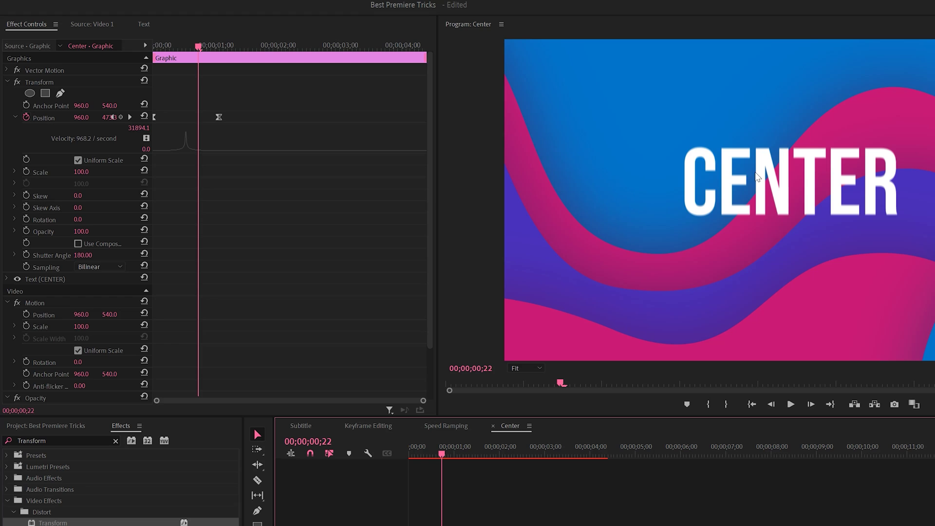
pyautogui.click(79, 242)
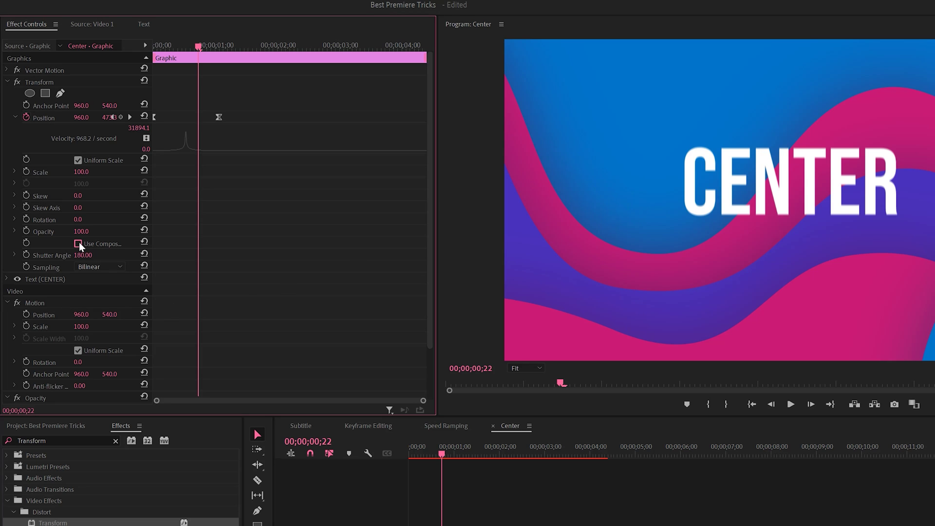
pyautogui.click(78, 243)
pyautogui.click(409, 447)
pyautogui.press('space')
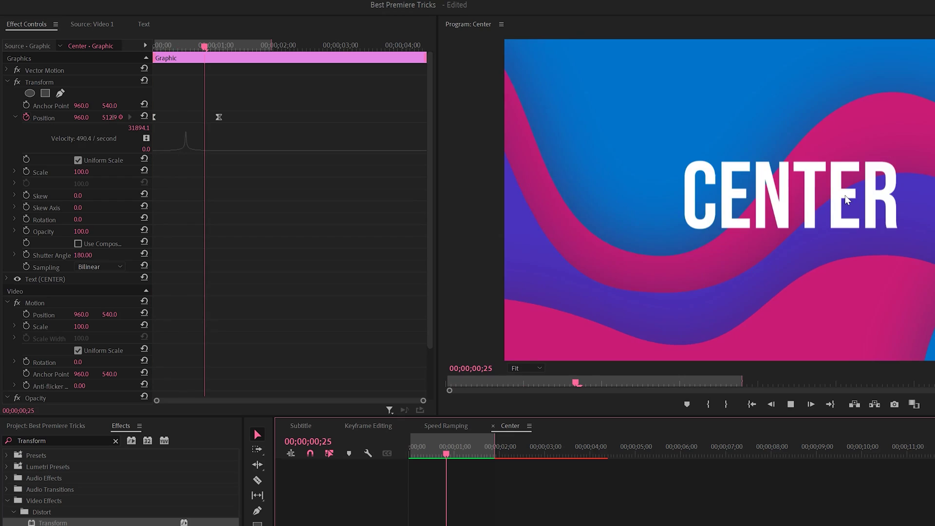